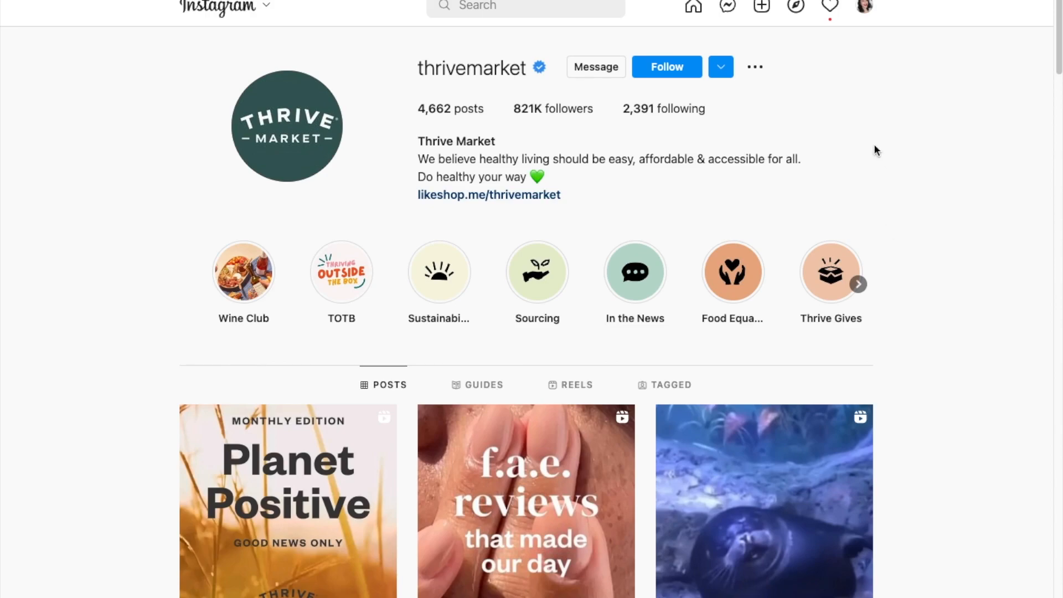
# Step: Browse Thrive Market's Instagram profile, from its bio and story highlights through the grid of posts
pyautogui.scroll(-1, 936, 117)
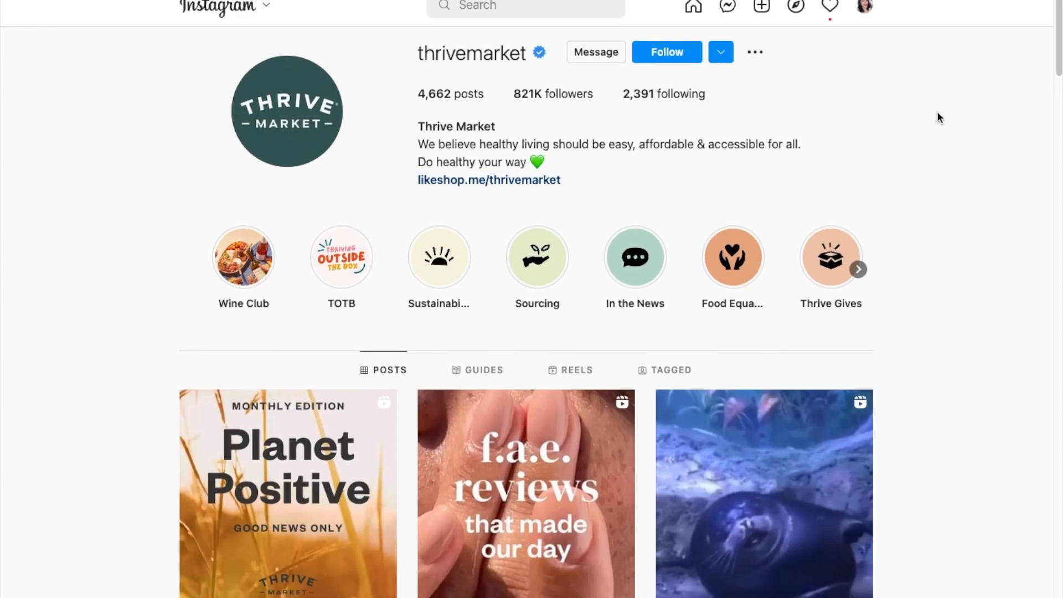
pyautogui.scroll(-5, 932, 141)
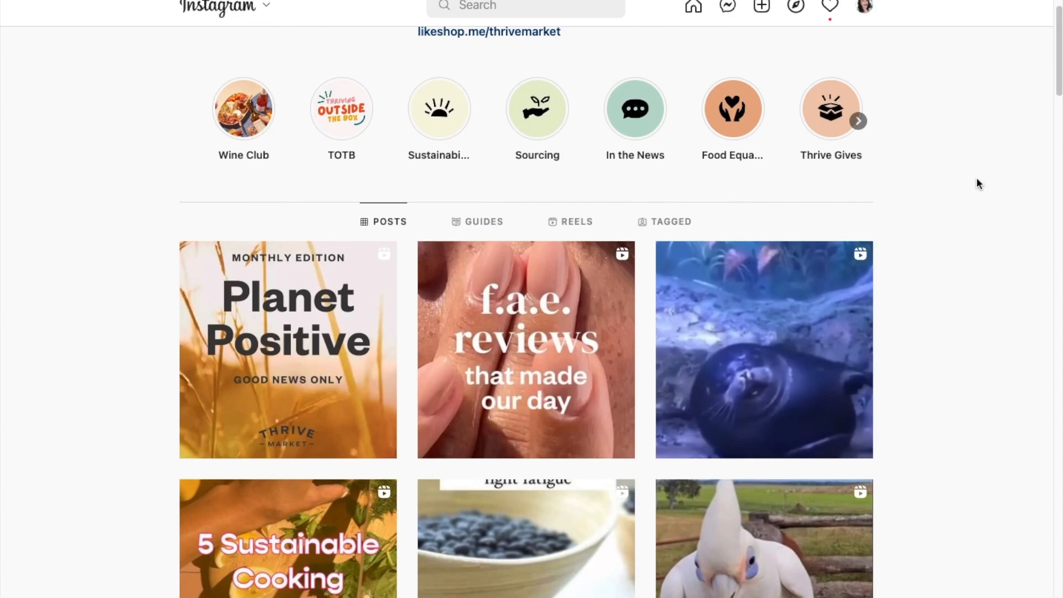
pyautogui.scroll(-1, 999, 152)
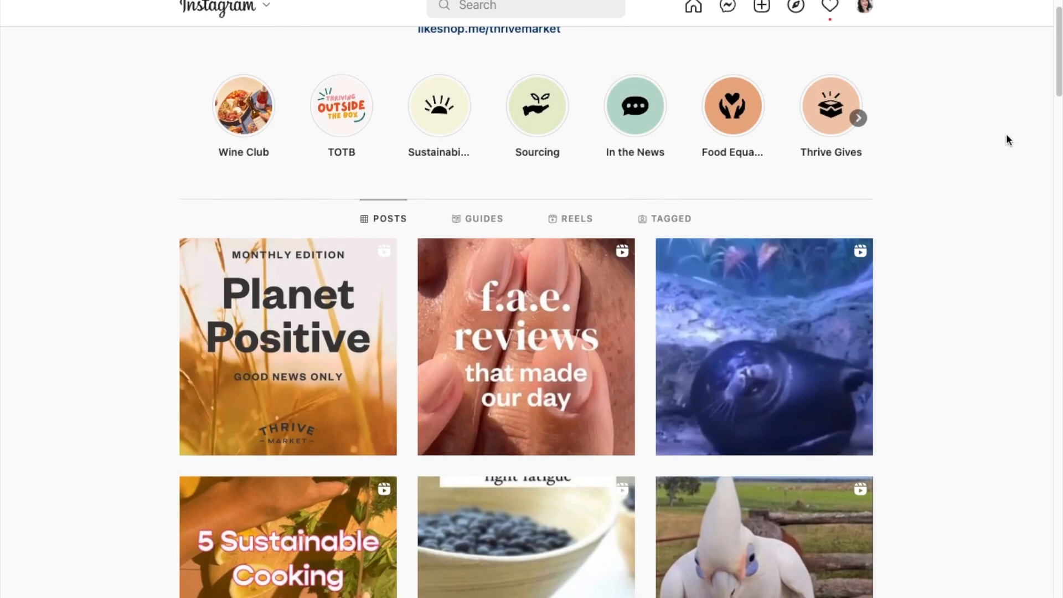
pyautogui.scroll(4, 985, 166)
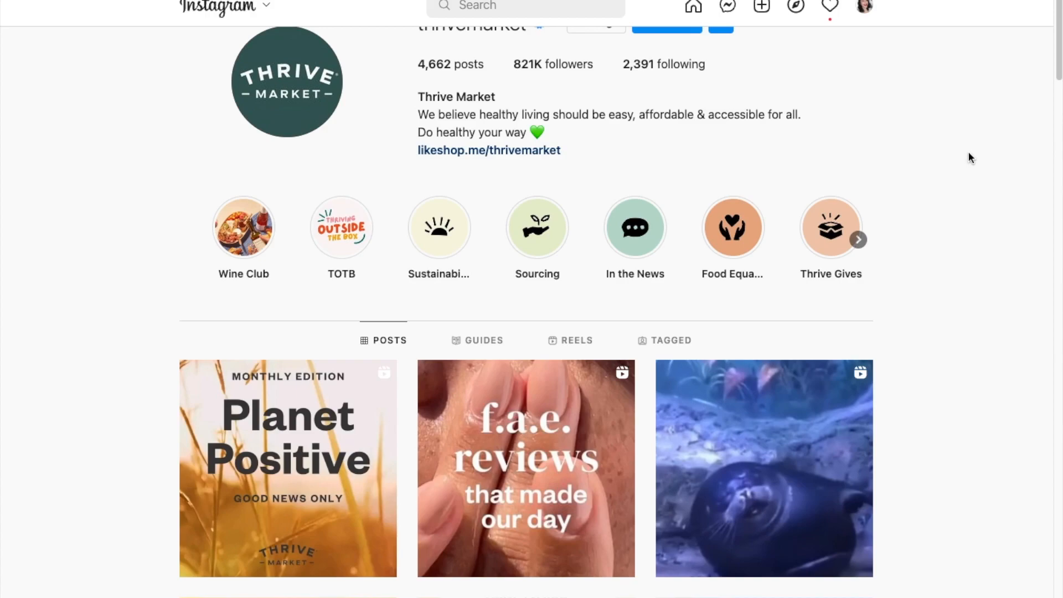
pyautogui.scroll(-3, 967, 161)
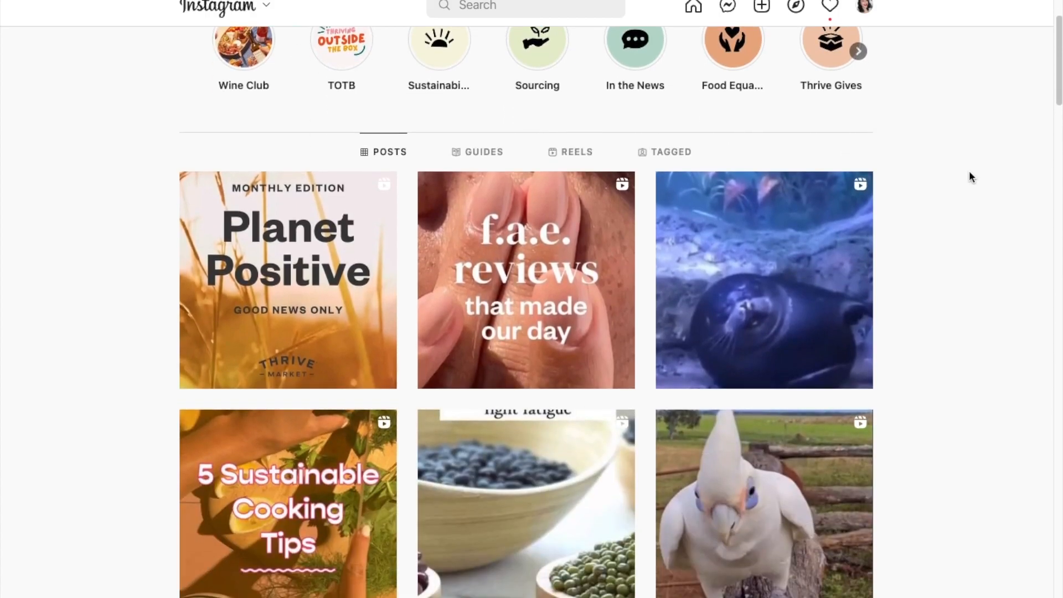
pyautogui.scroll(-4, 945, 211)
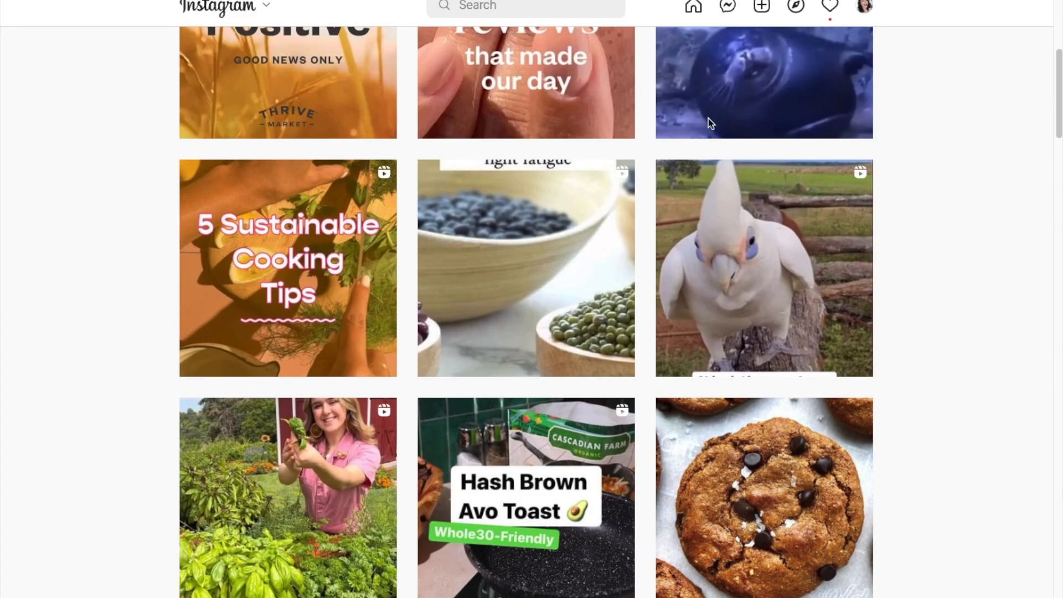
pyautogui.scroll(-10, 761, 276)
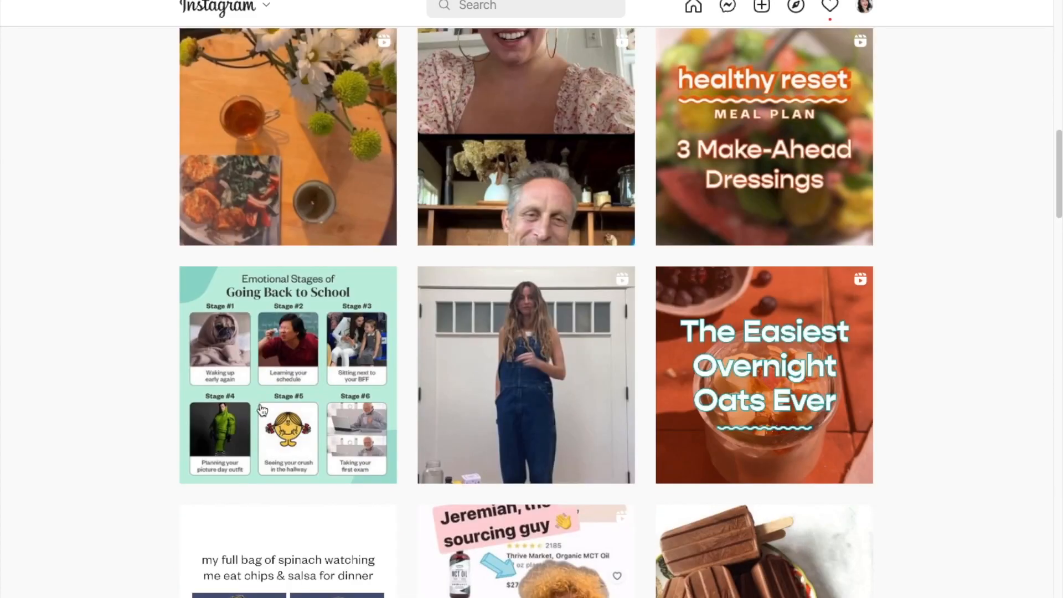
# Step: View the "Emotional Stages of Going Back to School" post in full and return to the profile's grid
pyautogui.click(262, 410)
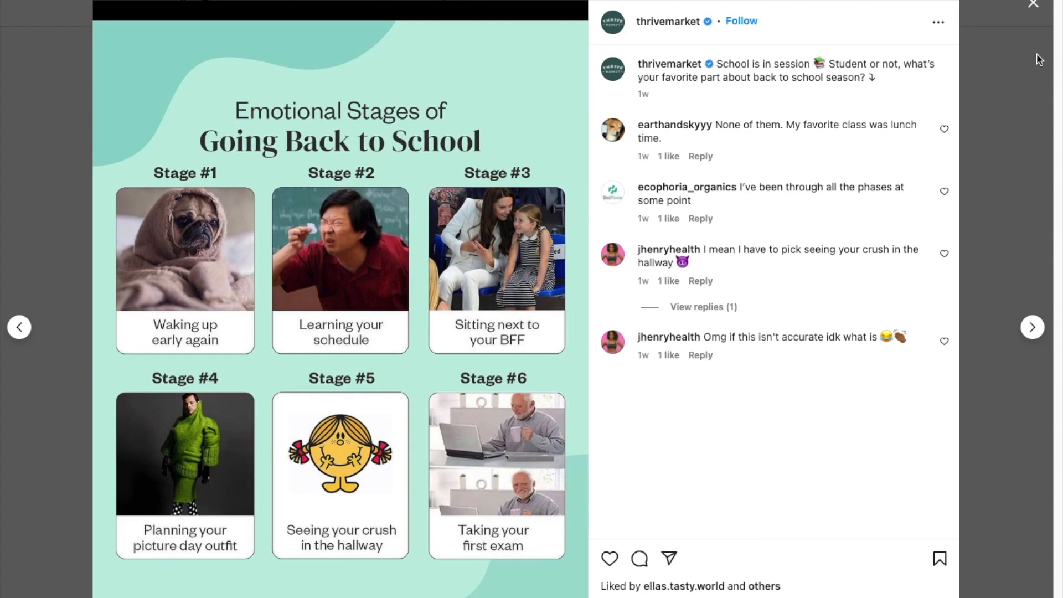
pyautogui.click(1033, 7)
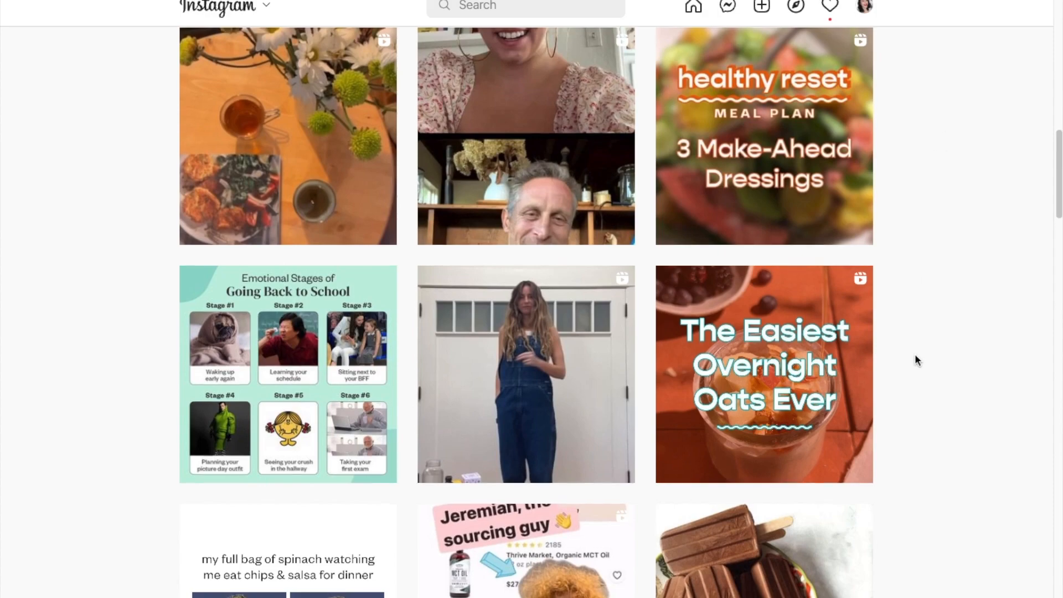
pyautogui.scroll(-3, 916, 357)
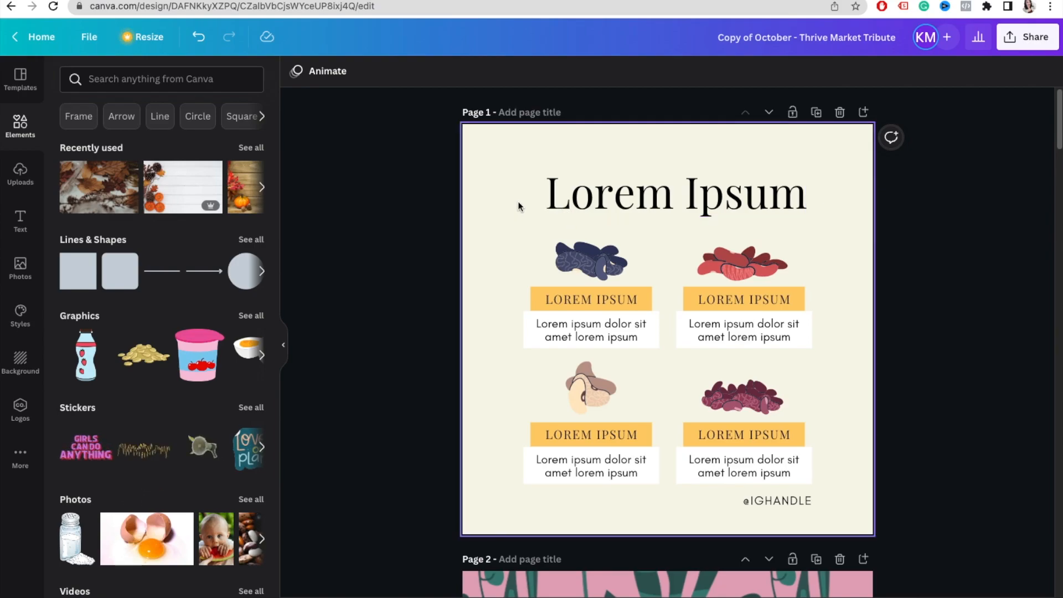
pyautogui.scroll(-2, 686, 313)
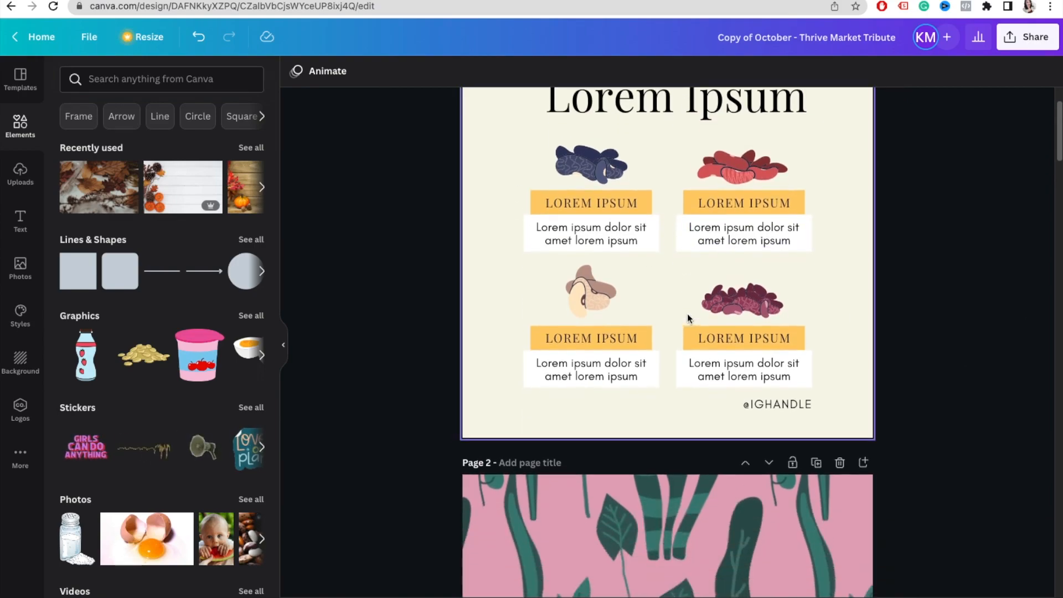
pyautogui.rightClick(789, 405)
pyautogui.click(764, 404)
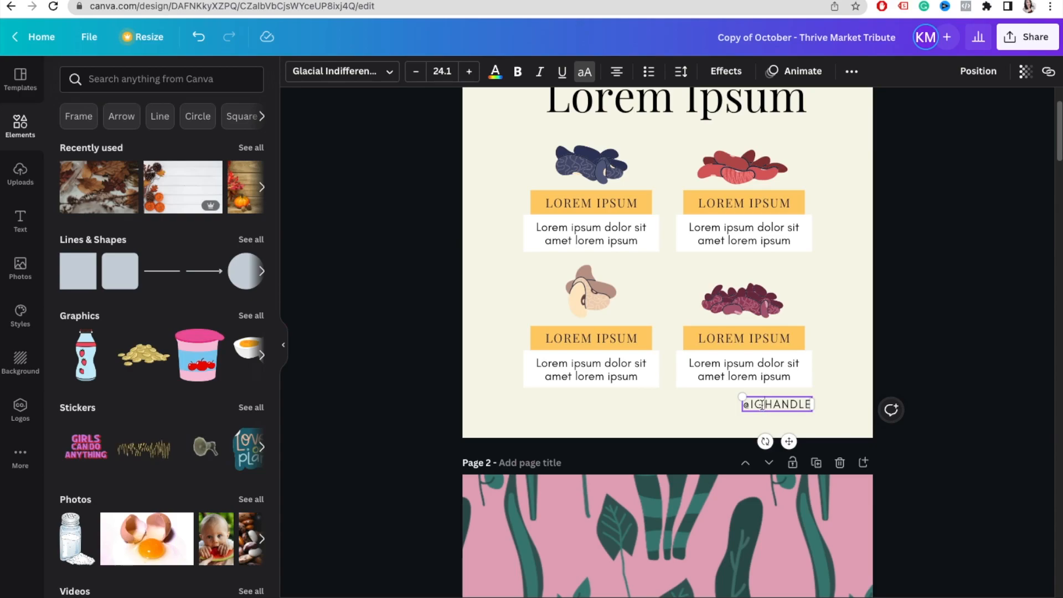
pyautogui.click(764, 403)
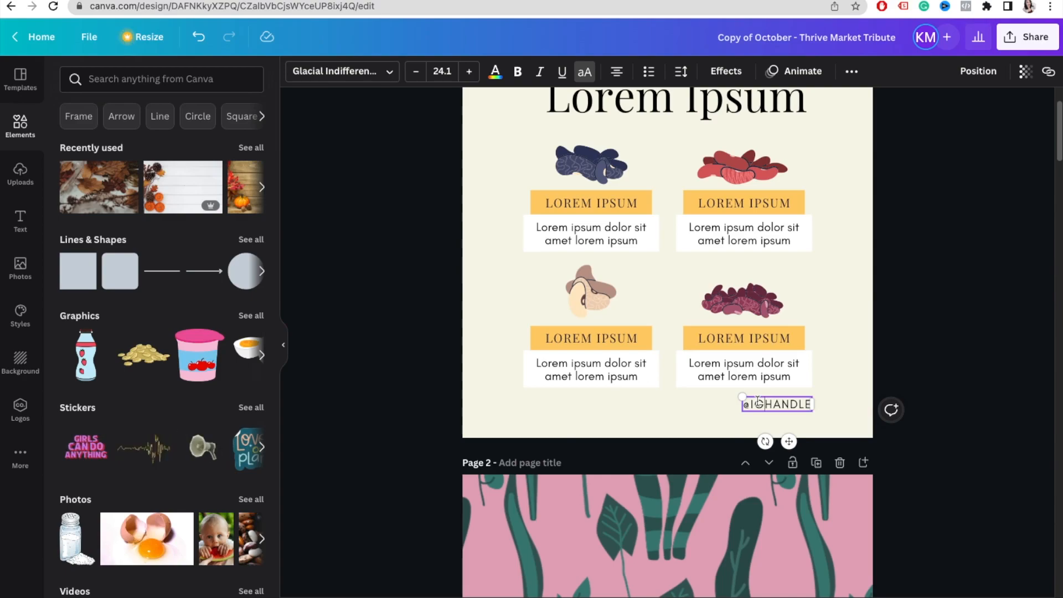
pyautogui.click(881, 331)
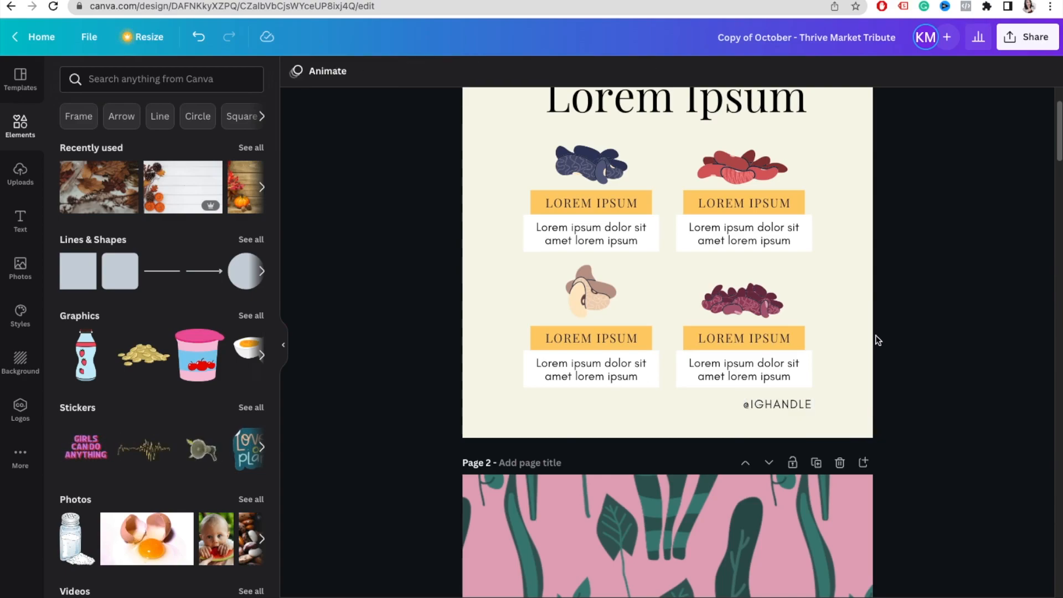
pyautogui.scroll(1, 880, 296)
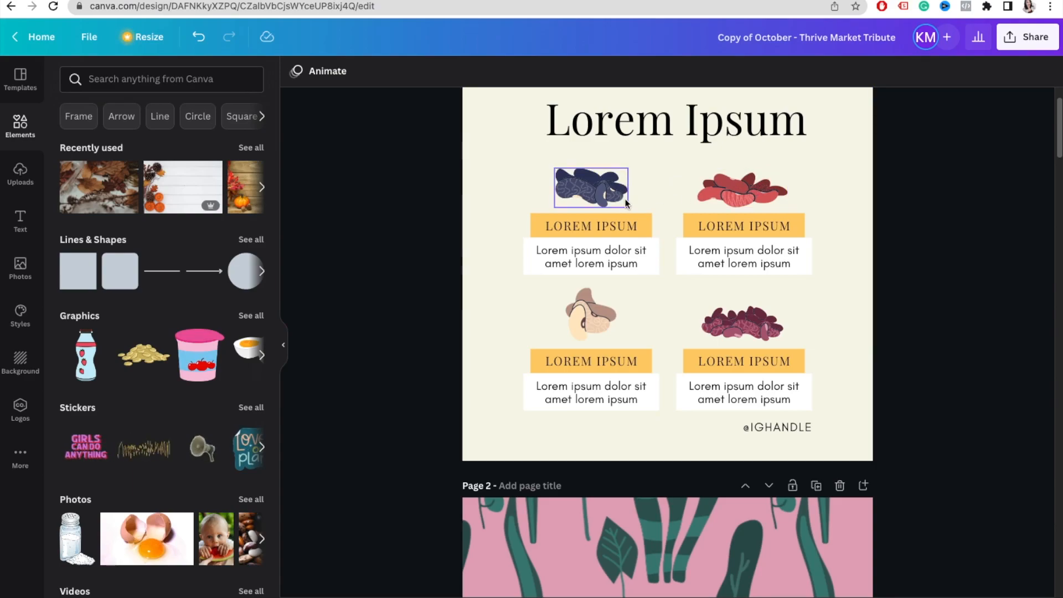
pyautogui.scroll(1, 628, 198)
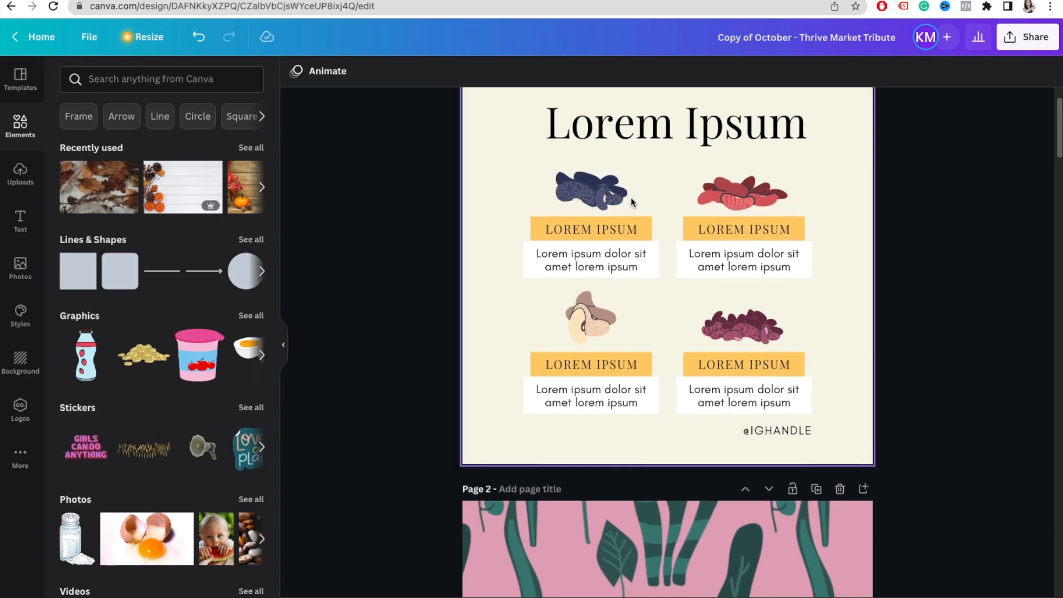
# Step: Search the design elements for "tomato drawing" as replacement artwork for the bean illustrations
pyautogui.click(121, 77)
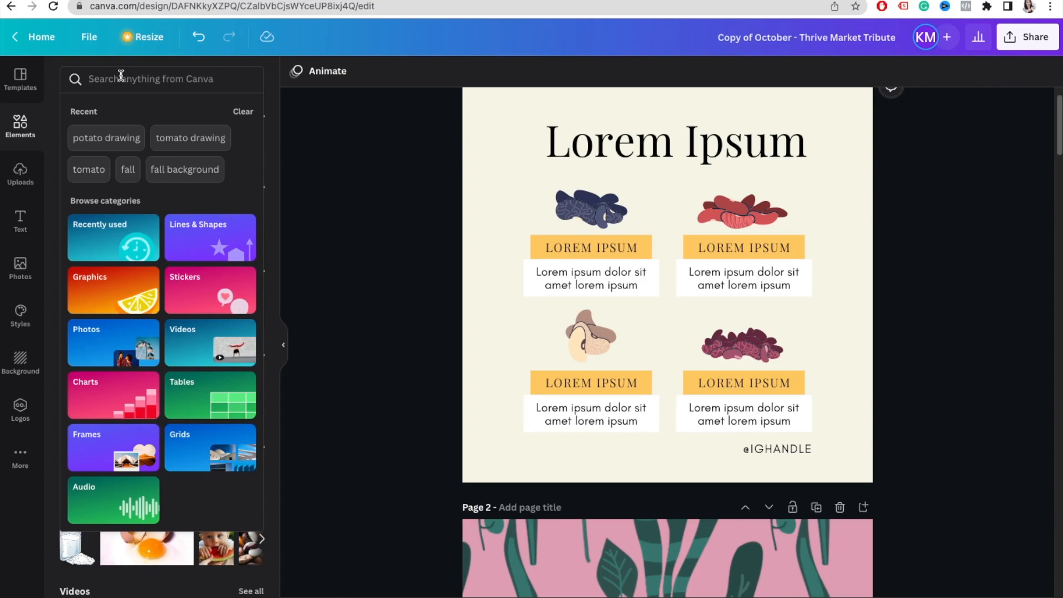
pyautogui.write('tom')
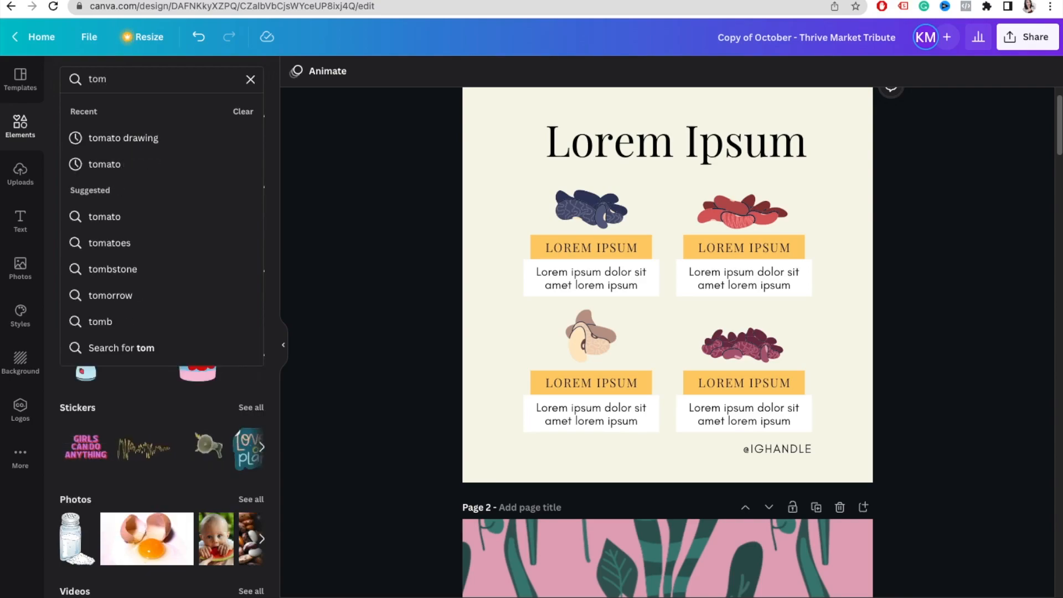
pyautogui.write('ato drawing')
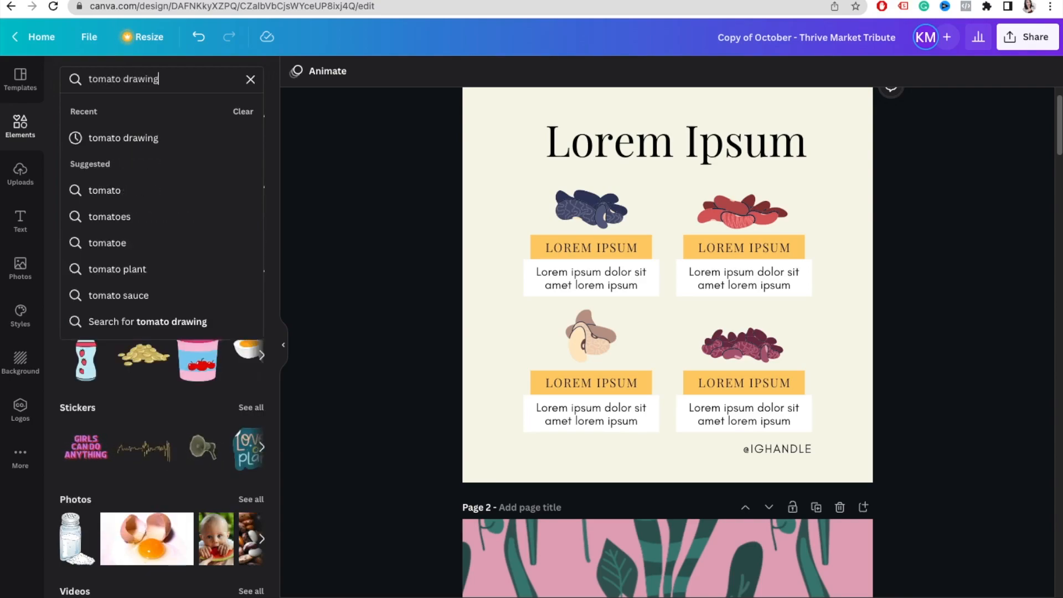
pyautogui.press('Return')
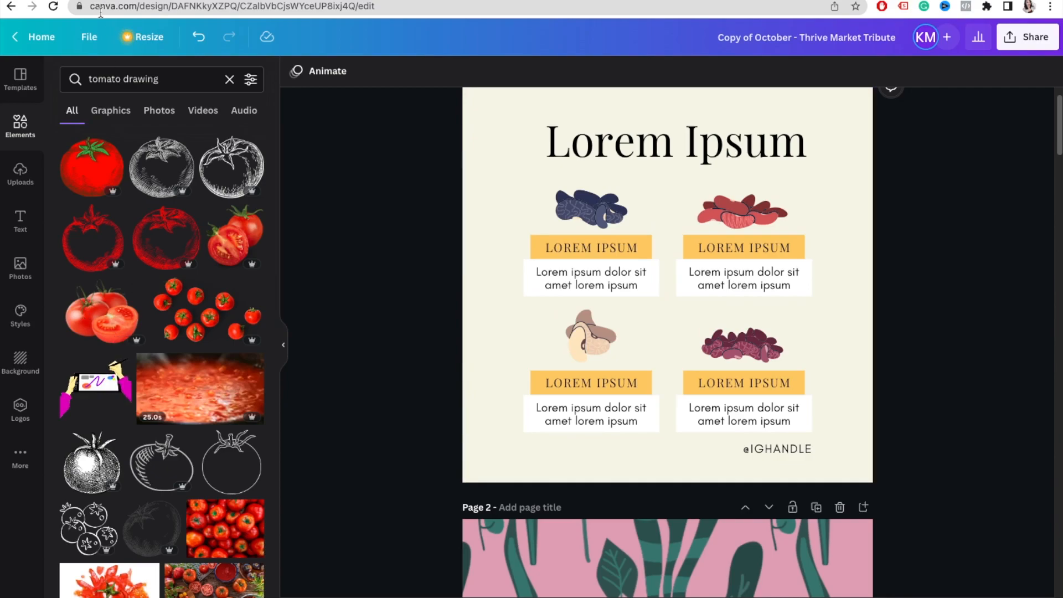
# Step: Change the element search to "potato drawing"
pyautogui.doubleClick(102, 80)
pyautogui.write('pota')
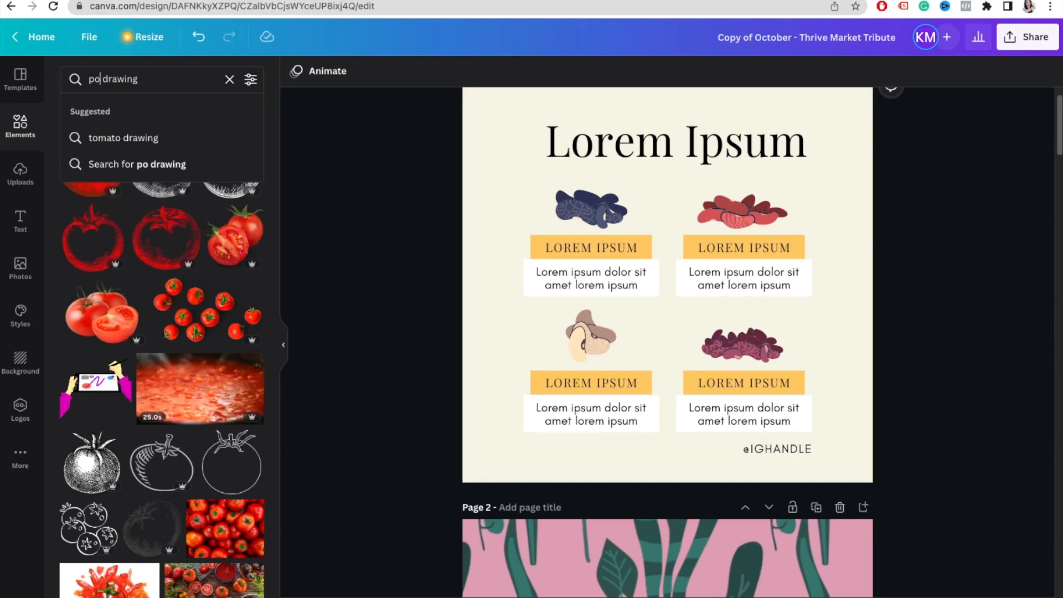
pyautogui.write('to')
pyautogui.press('Return')
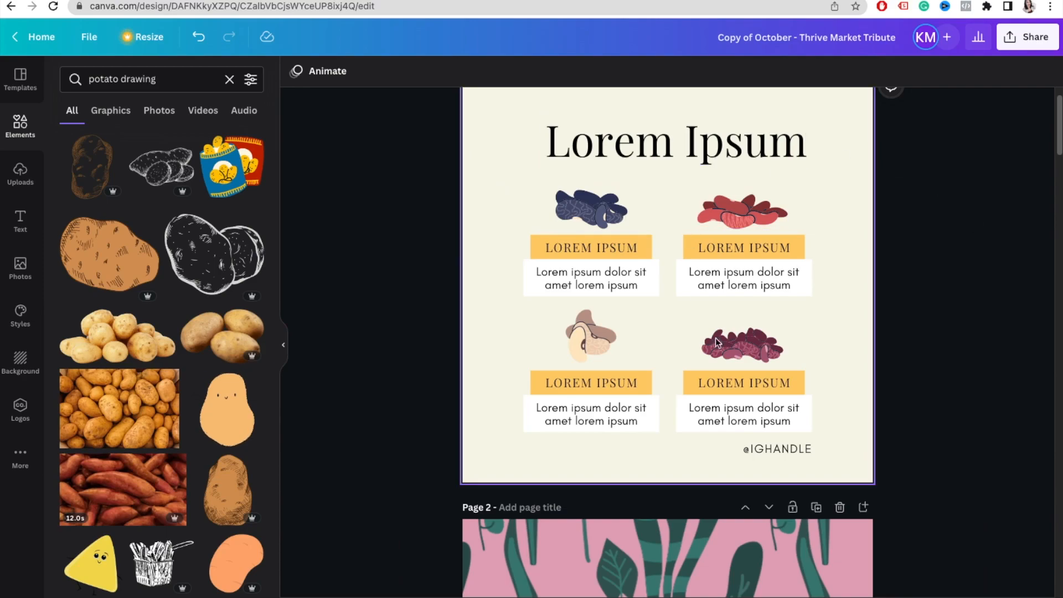
# Step: Move the leaf pattern image on page 2 down to expose a strip of the page background above it
pyautogui.scroll(-3, 740, 331)
pyautogui.scroll(-4, 739, 331)
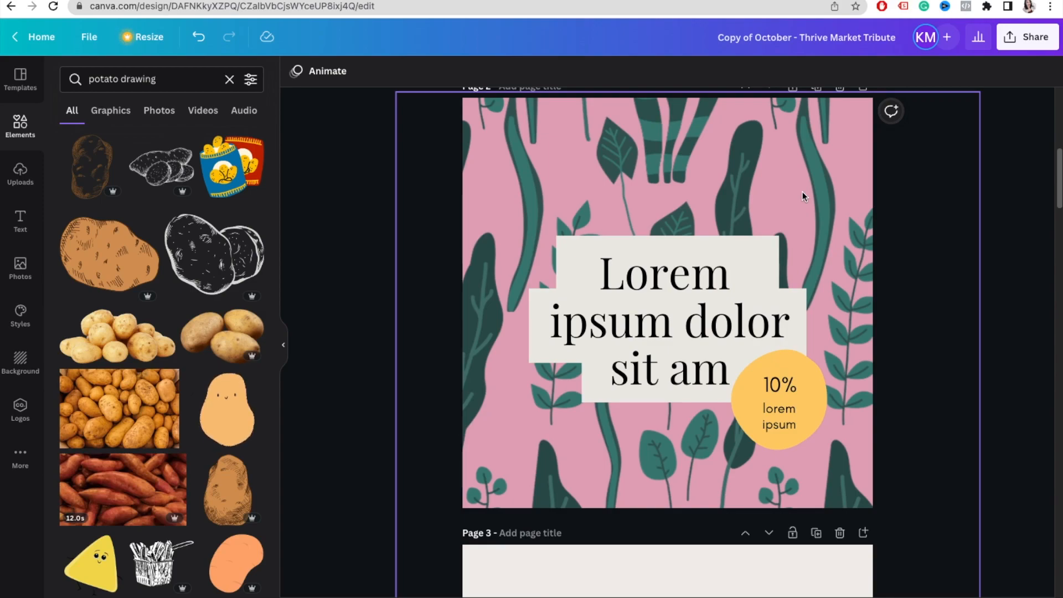
pyautogui.click(733, 148)
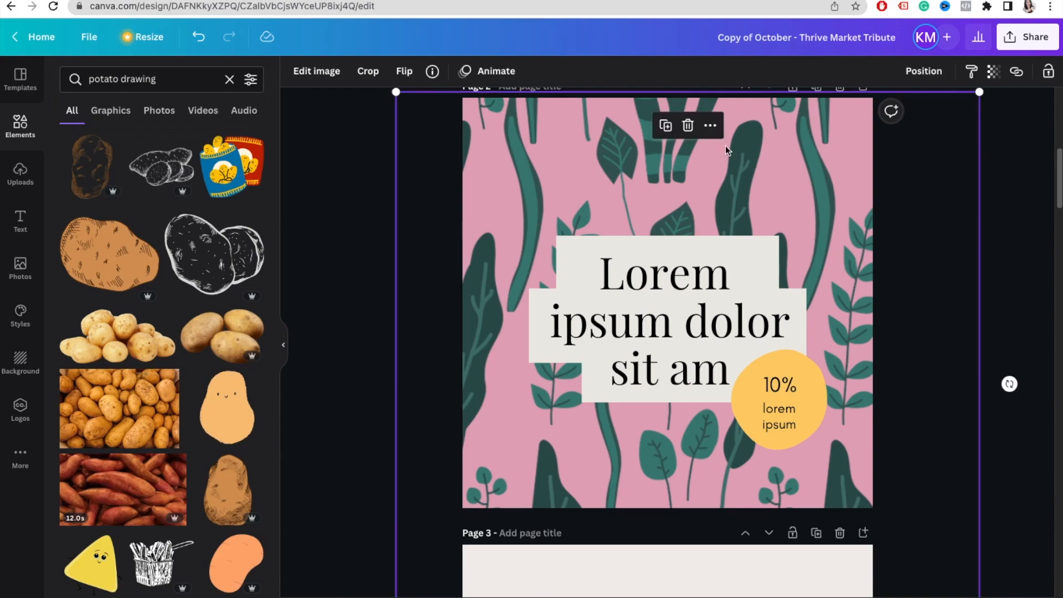
pyautogui.moveTo(528, 147); pyautogui.dragTo(512, 222)
# Step: Try document colors for page 2's background, settle on the light cream, and move the leaf pattern back up
pyautogui.click(491, 142)
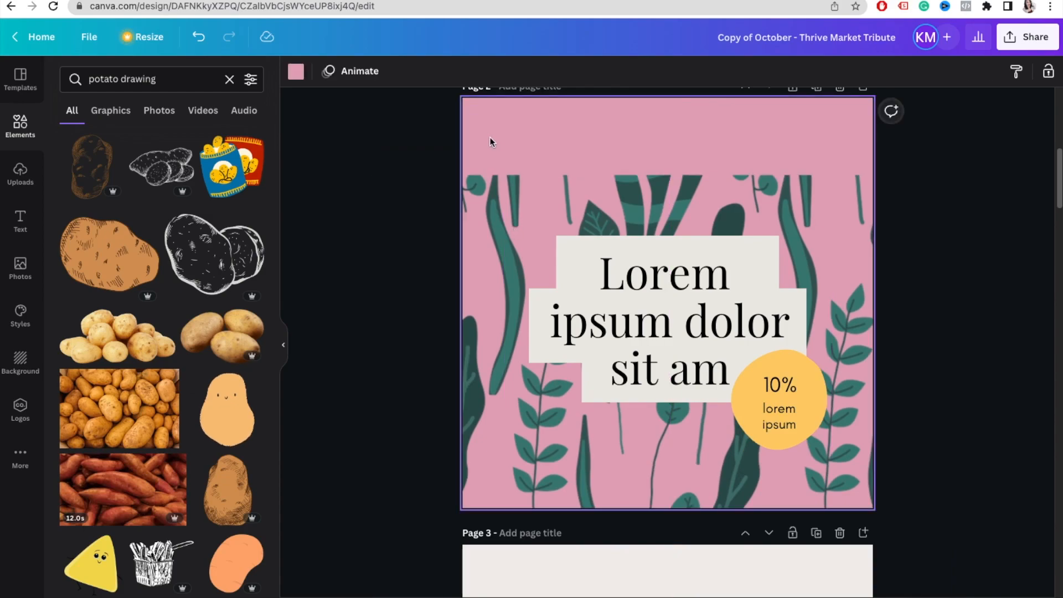
pyautogui.click(296, 71)
pyautogui.click(144, 246)
pyautogui.click(176, 250)
pyautogui.click(109, 386)
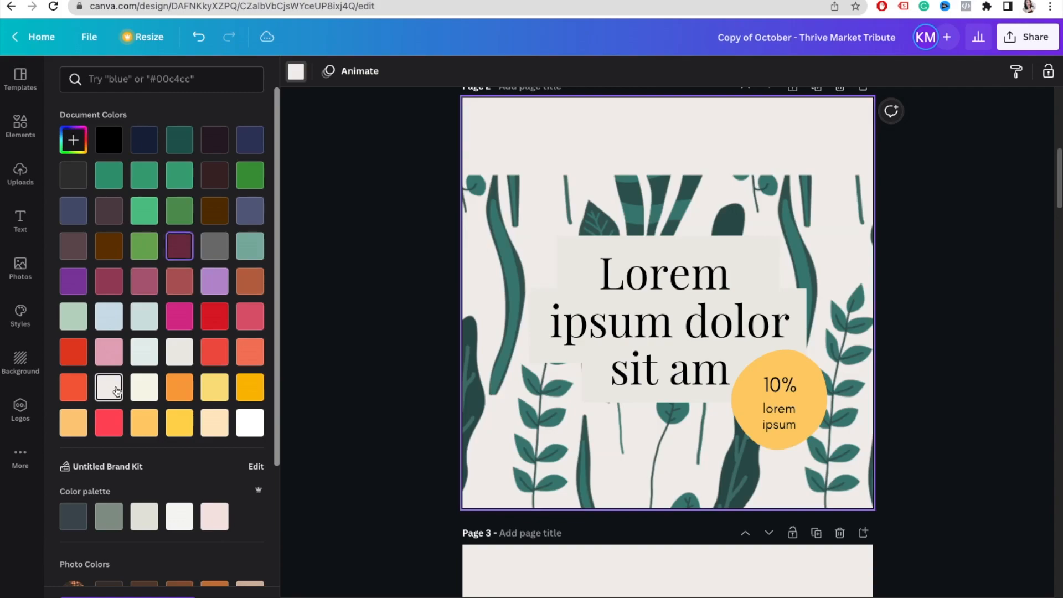
pyautogui.click(142, 390)
pyautogui.moveTo(482, 287); pyautogui.dragTo(483, 180)
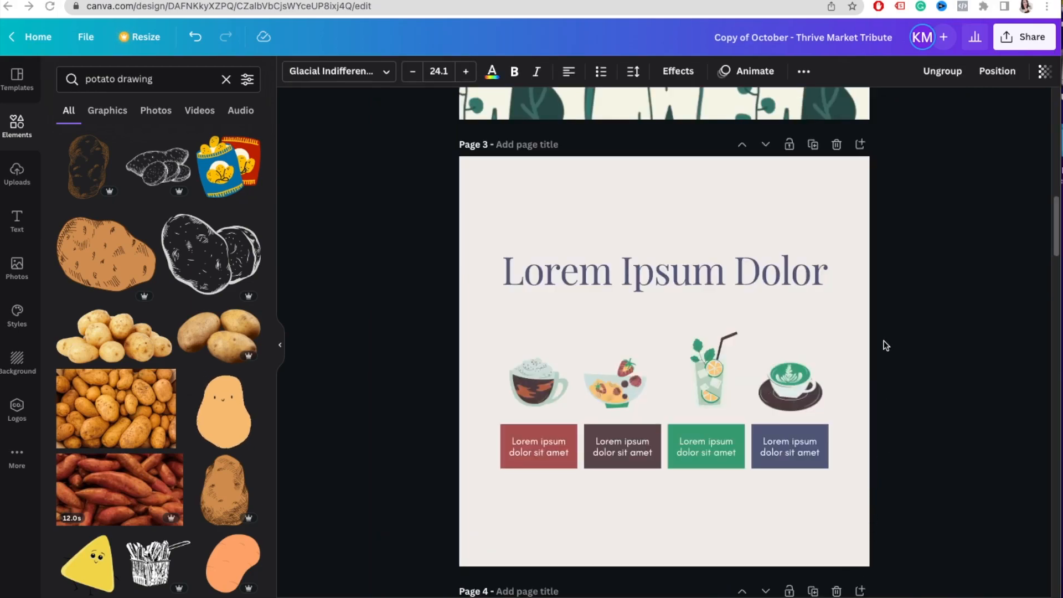
# Step: Look through page 3's drinks layout, continue to the three-column list on page 4, and search the elements for "food icon"
pyautogui.scroll(-3, 885, 343)
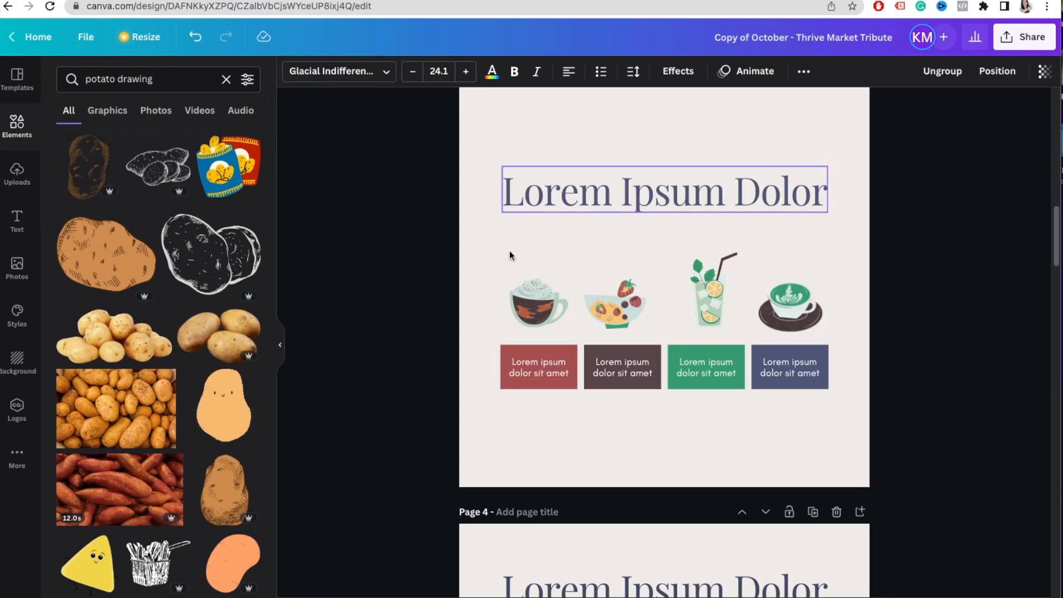
pyautogui.scroll(-1, 509, 230)
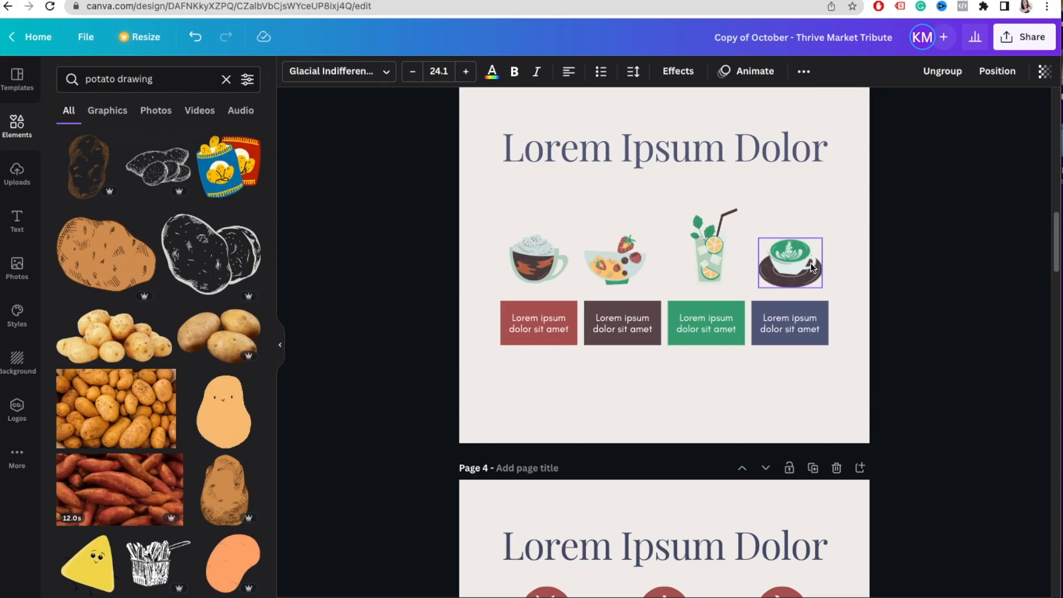
pyautogui.scroll(-1, 798, 243)
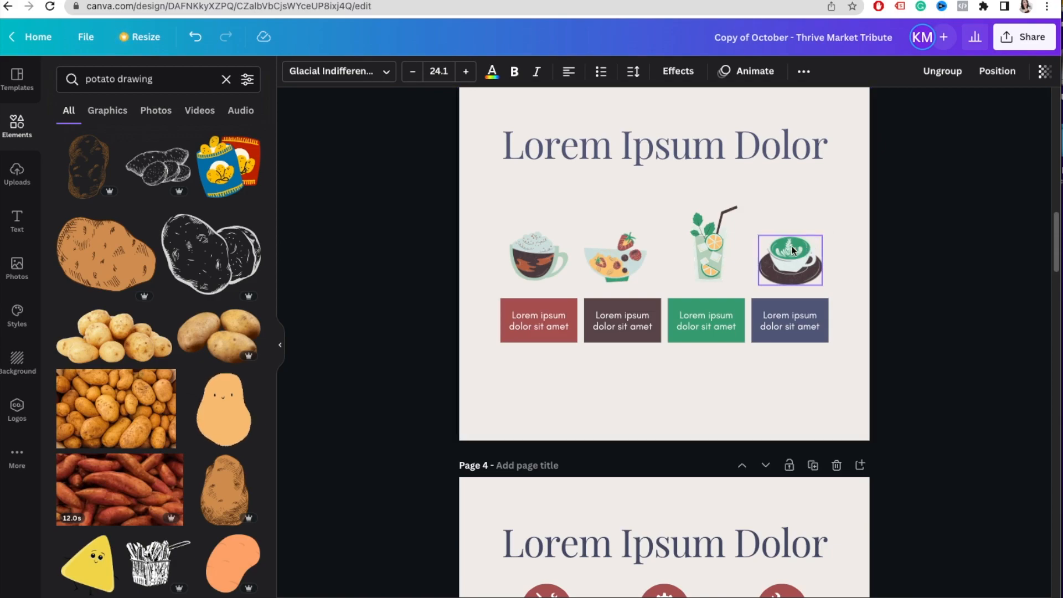
pyautogui.scroll(-5, 783, 274)
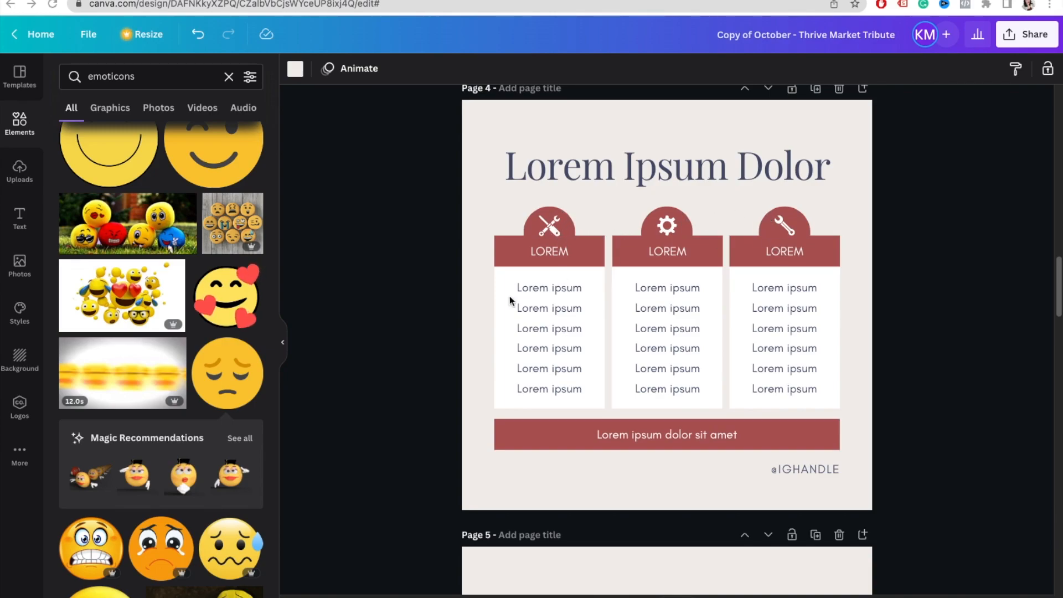
pyautogui.click(160, 81)
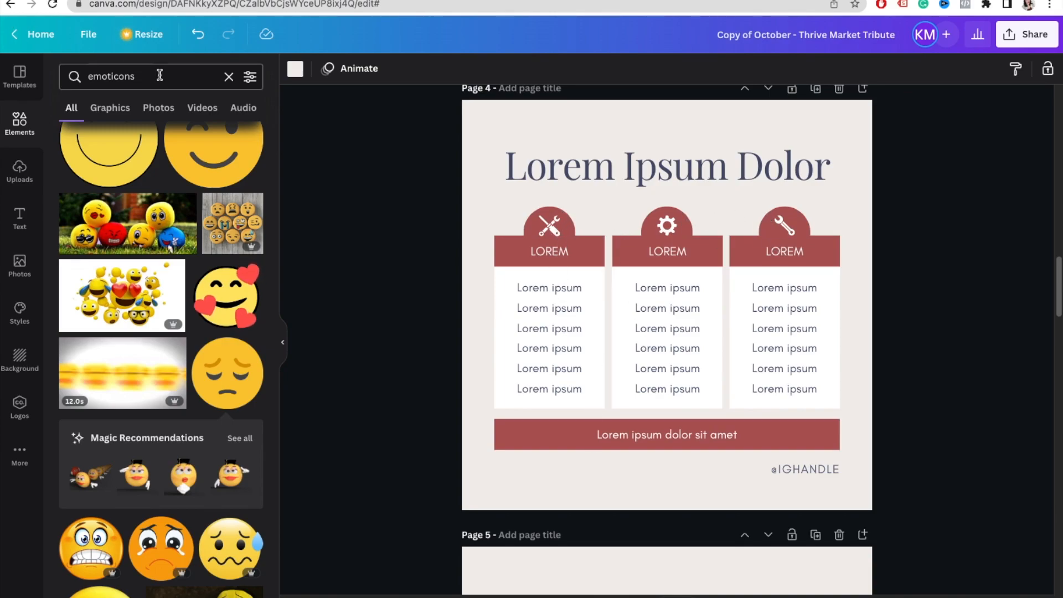
pyautogui.doubleClick(145, 77)
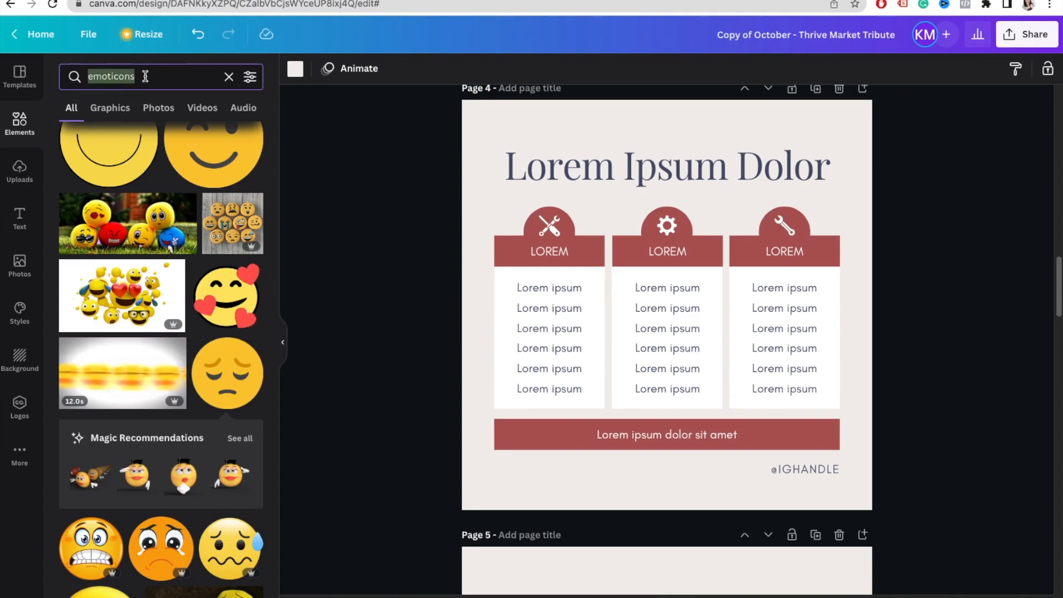
pyautogui.write('food icon')
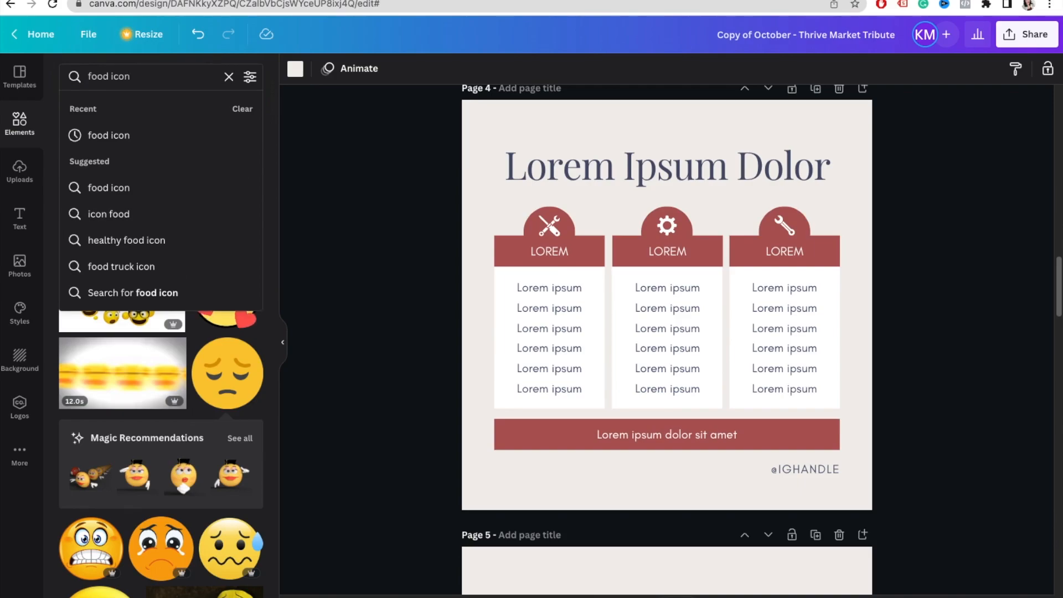
pyautogui.press('Return')
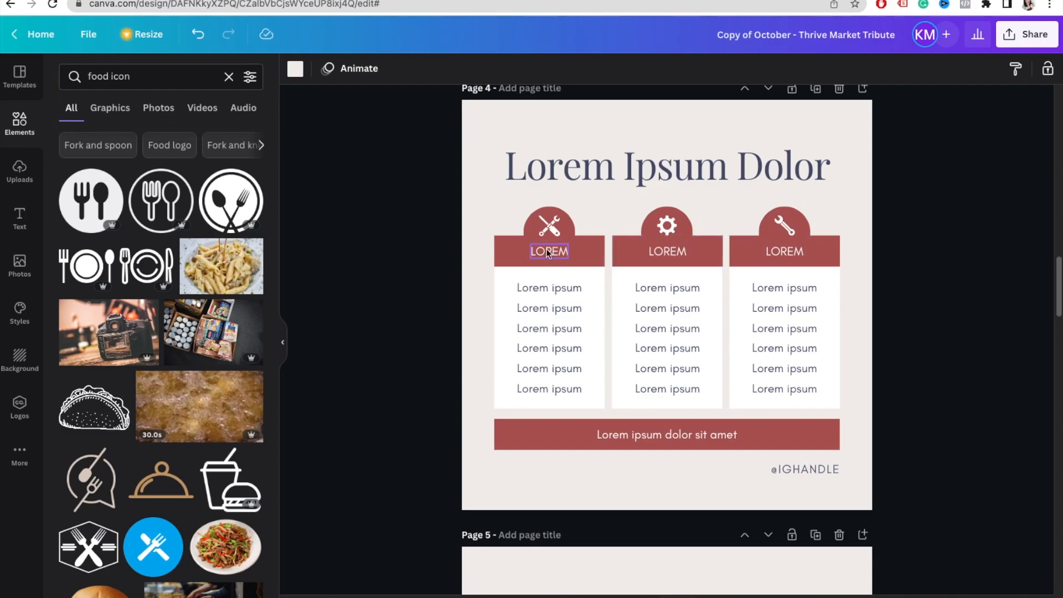
# Step: Add the plate with fork and spoon icon to page 4 and recolor it white
pyautogui.moveTo(92, 200)
pyautogui.mouseDown()
pyautogui.moveTo(491, 108)
pyautogui.moveTo(119, 185)
pyautogui.moveTo(108, 204)
pyautogui.mouseUp()
pyautogui.moveTo(88, 275); pyautogui.dragTo(543, 216)
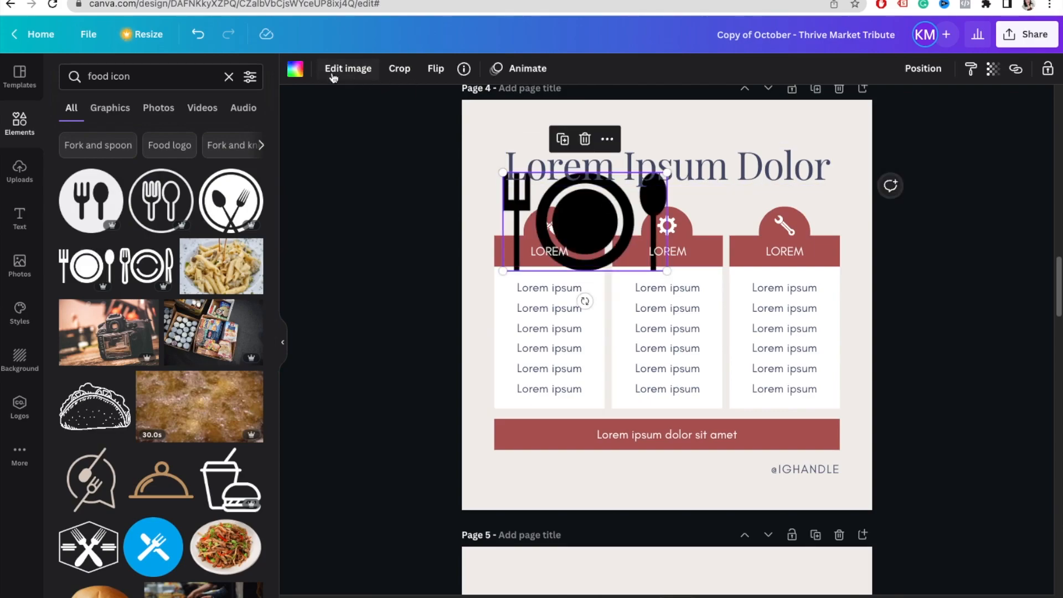
pyautogui.click(295, 68)
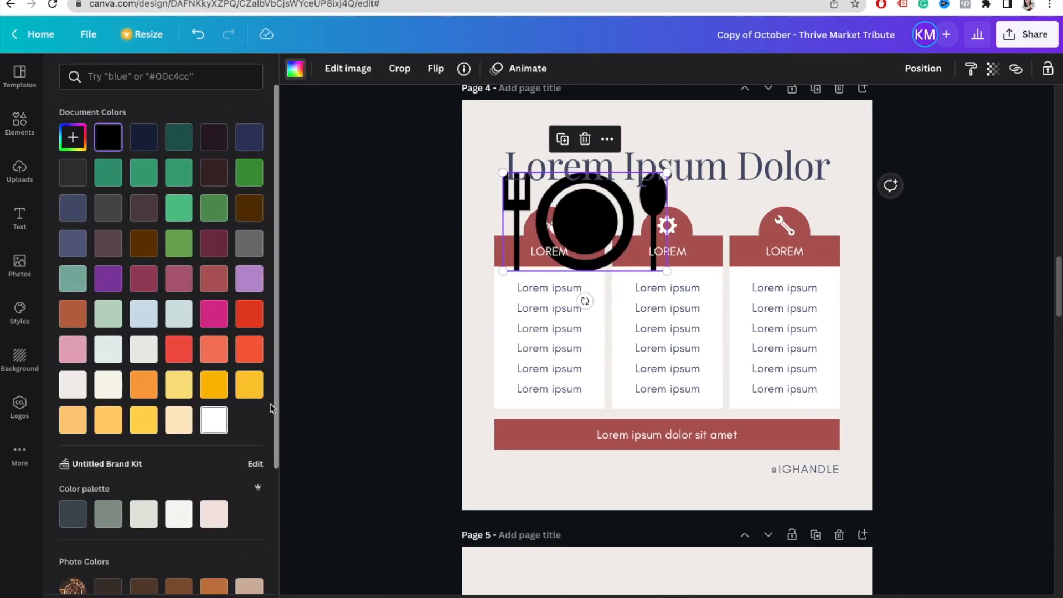
pyautogui.click(214, 420)
# Step: Replace the crossed-tools icon above page 4's first column with the white plate icon, shrunk to fit inside the red badge
pyautogui.moveTo(588, 233); pyautogui.dragTo(649, 270)
pyautogui.click(552, 226)
pyautogui.click(607, 335)
pyautogui.moveTo(701, 314); pyautogui.dragTo(551, 225)
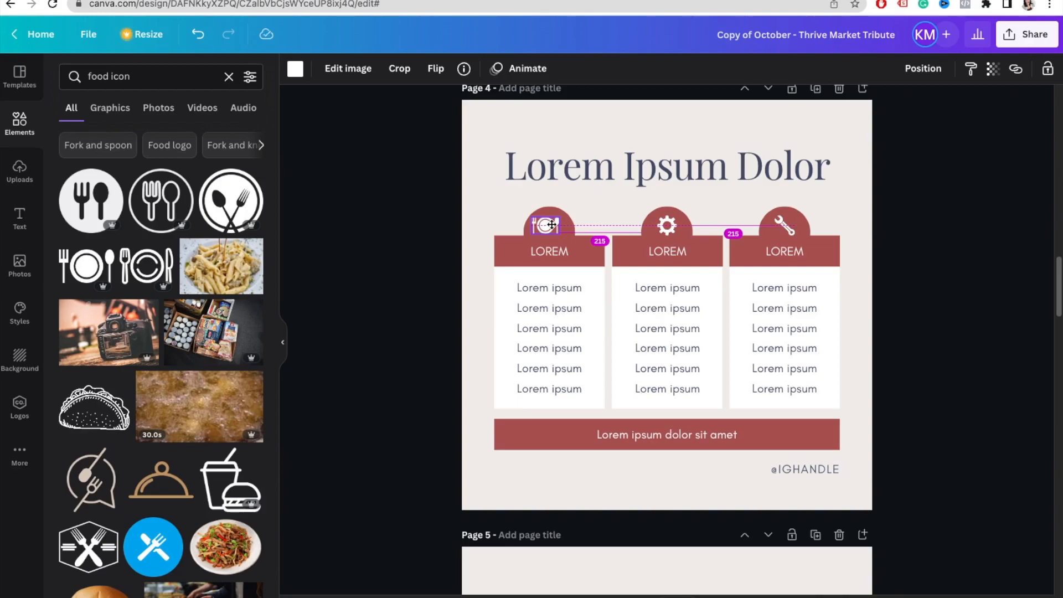
pyautogui.moveTo(551, 225)
pyautogui.mouseDown()
pyautogui.moveTo(538, 232)
pyautogui.moveTo(565, 217)
pyautogui.mouseUp()
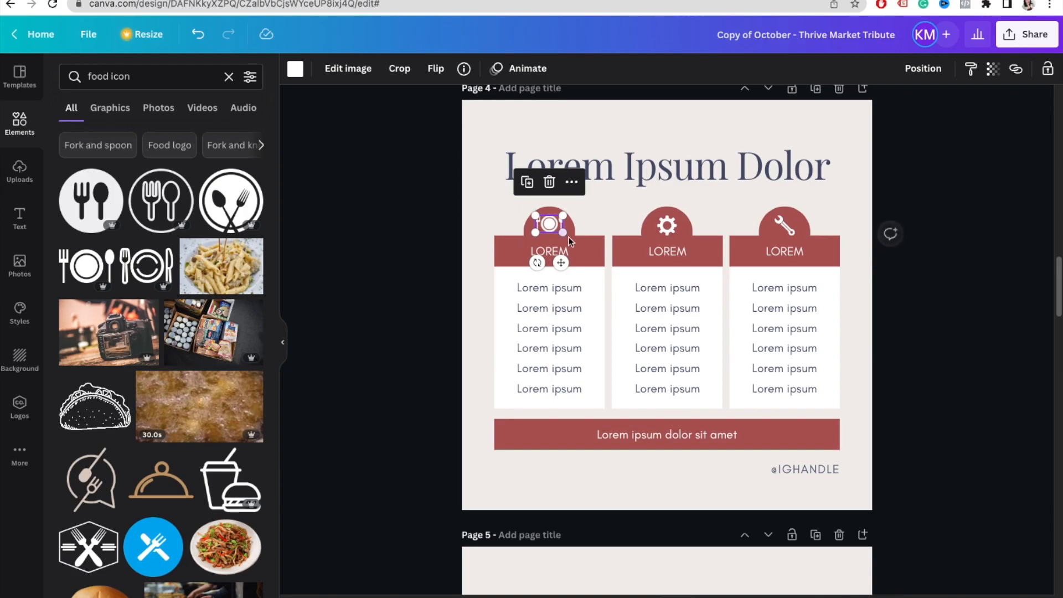
pyautogui.click(512, 227)
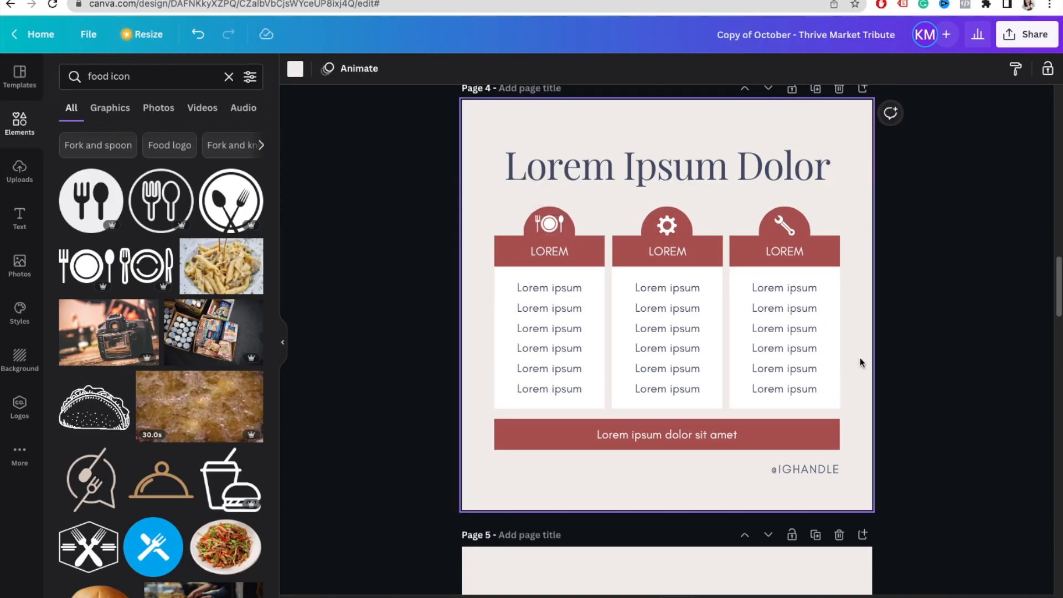
# Step: Go to the vegetable rows on page 5 and search the elements for "celery cartoon"
pyautogui.scroll(-6, 886, 349)
pyautogui.scroll(-2, 592, 238)
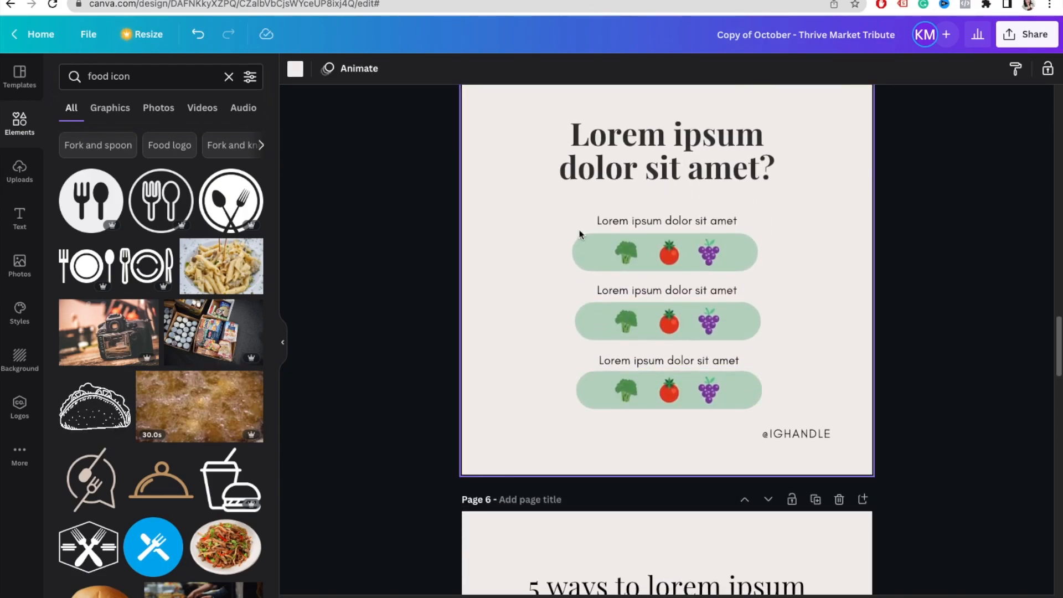
pyautogui.scroll(2, 590, 266)
pyautogui.tripleClick(118, 69)
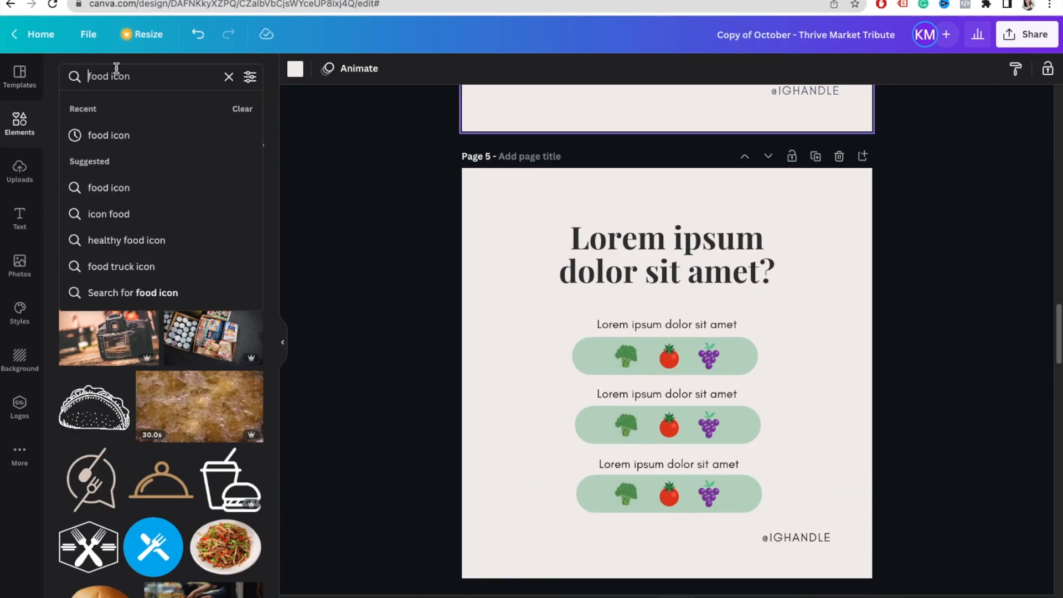
pyautogui.write('c')
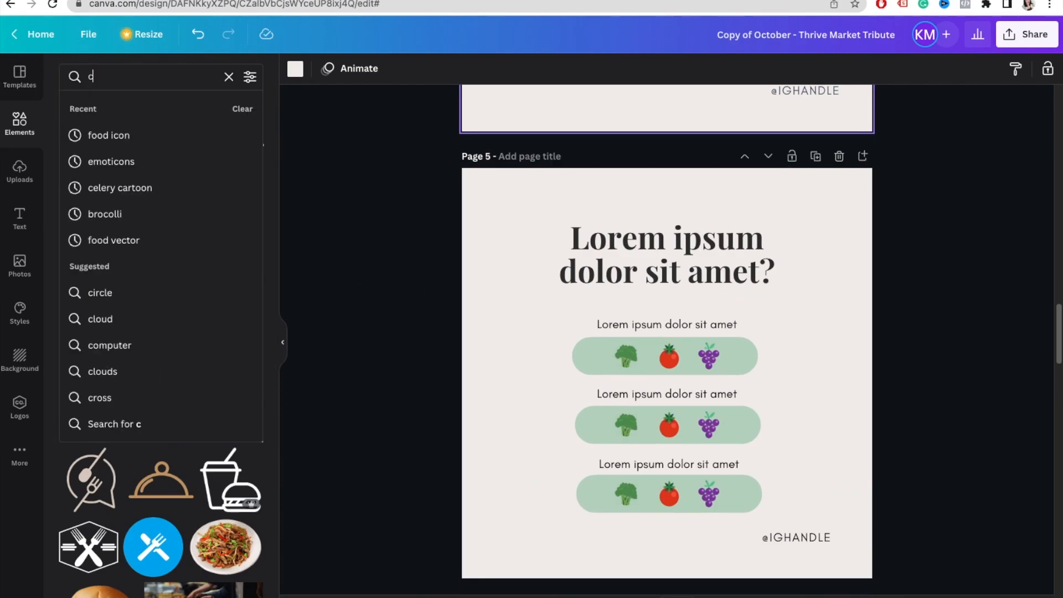
pyautogui.write('elery ca')
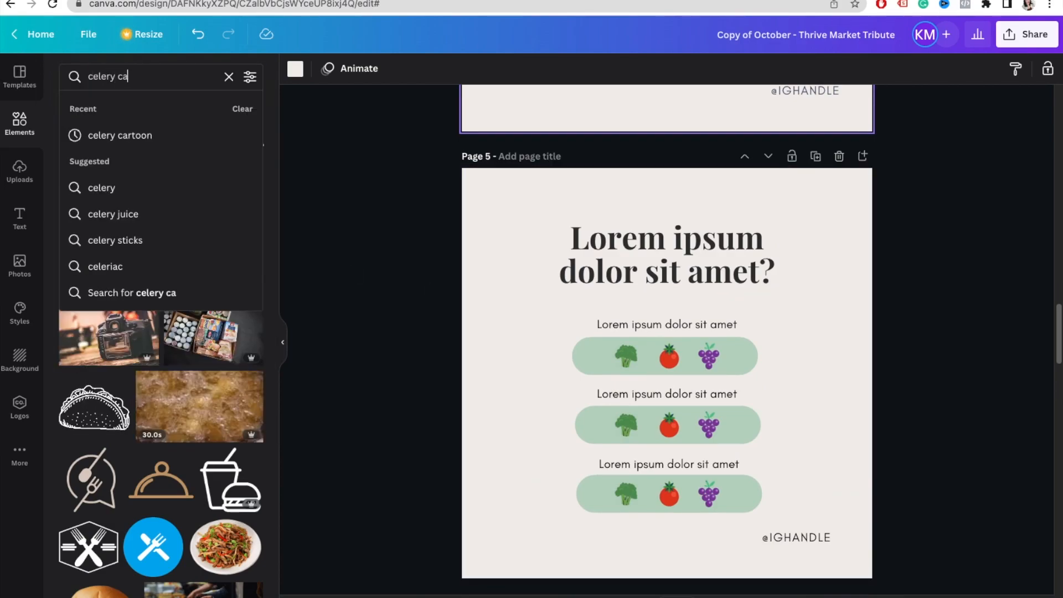
pyautogui.write('rtoon')
pyautogui.press('Return')
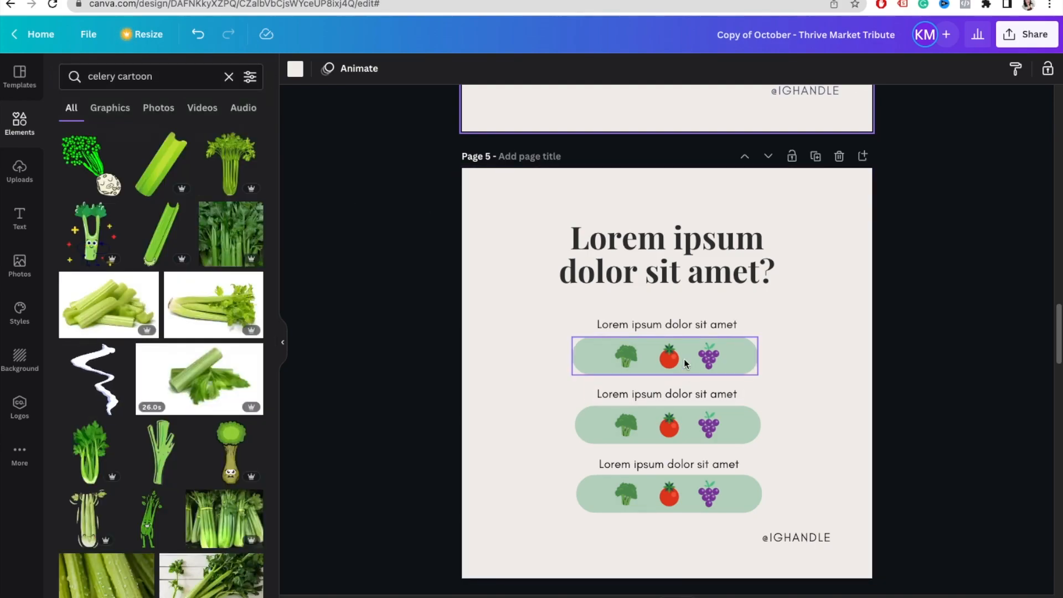
# Step: Replace the broccoli in page 5's first green row with a small, tilted celery illustration
pyautogui.moveTo(113, 439); pyautogui.dragTo(642, 316)
pyautogui.moveTo(604, 459); pyautogui.dragTo(542, 441)
pyautogui.moveTo(678, 306); pyautogui.dragTo(629, 355)
pyautogui.click(631, 350)
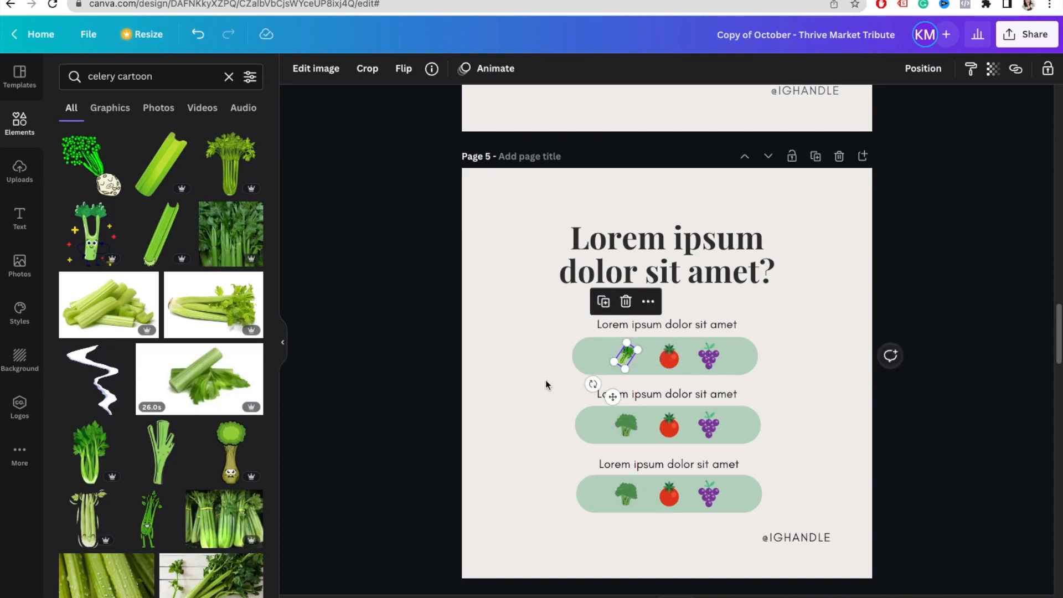
pyautogui.click(456, 436)
# Step: Go to the emoji list on page 6 and search the elements for "emoticons"
pyautogui.scroll(-10, 471, 421)
pyautogui.scroll(2, 441, 132)
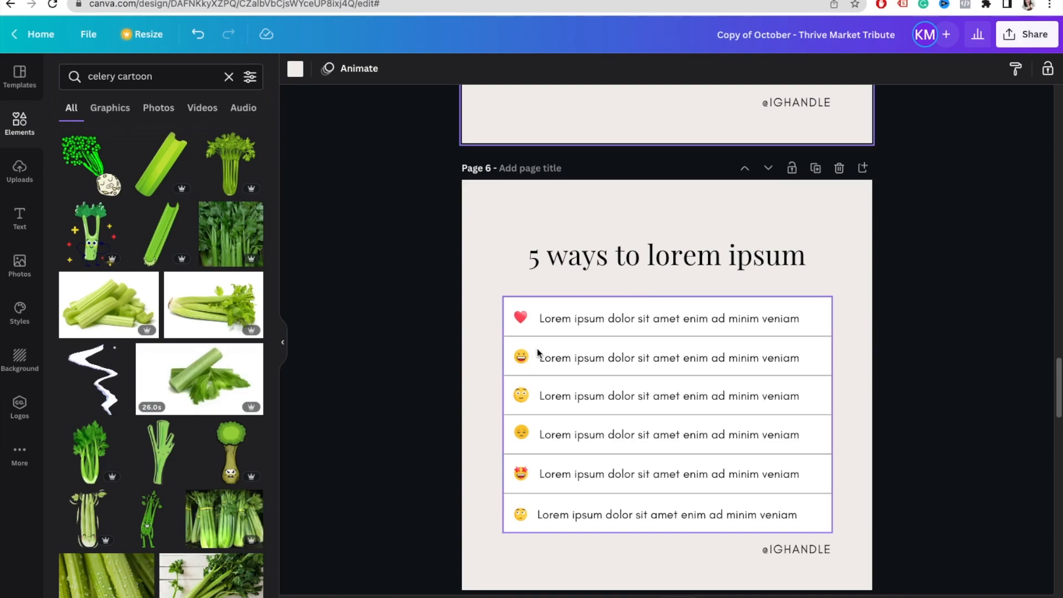
pyautogui.tripleClick(156, 82)
pyautogui.write('e')
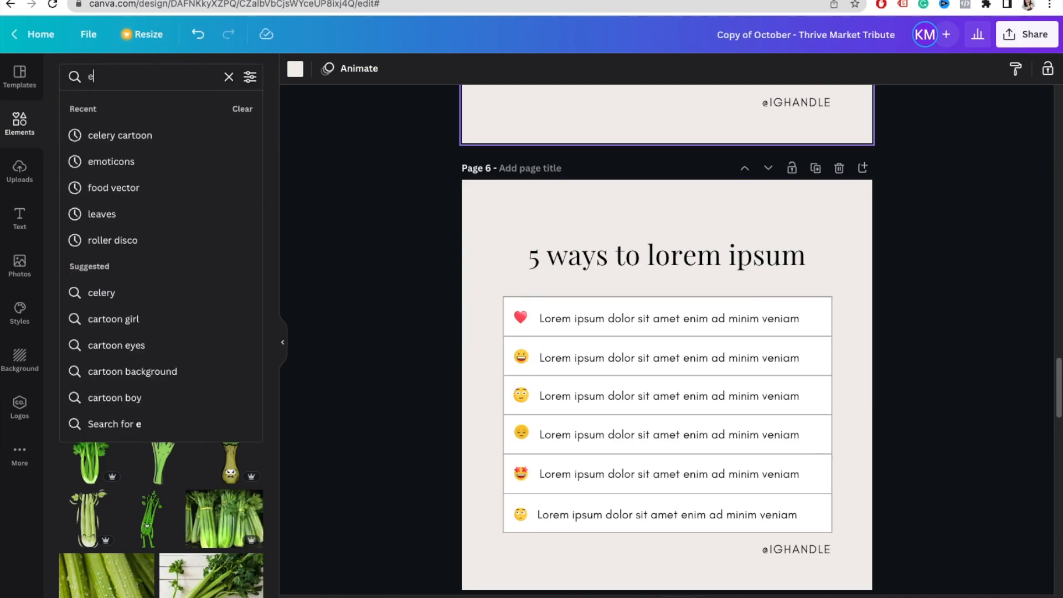
pyautogui.write('moticon')
pyautogui.press('BackSpace')
pyautogui.press('BackSpace')
pyautogui.press('BackSpace')
pyautogui.press('BackSpace')
pyautogui.press('BackSpace')
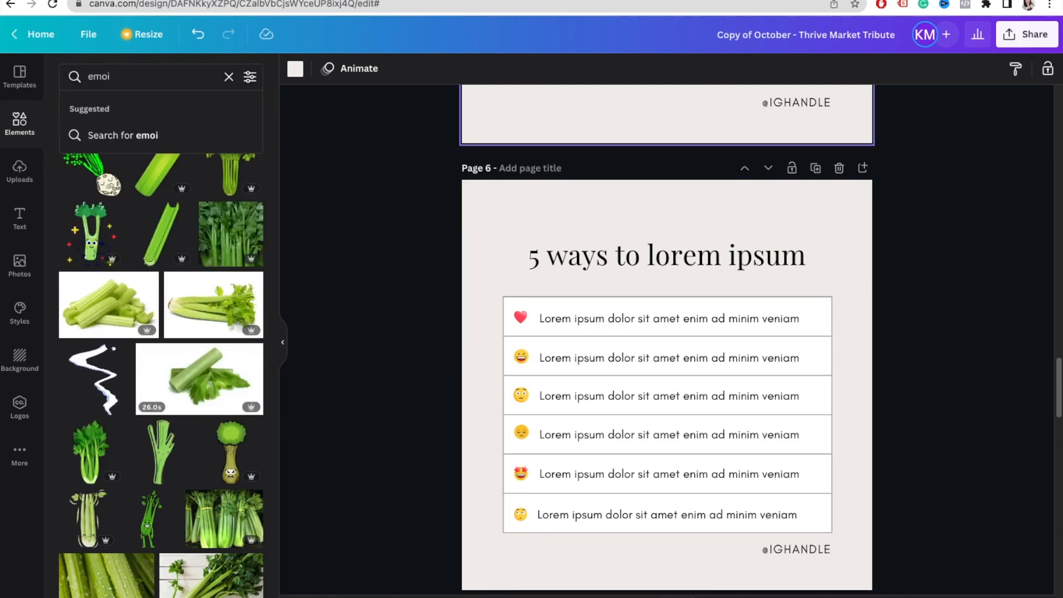
pyautogui.write('ticon')
pyautogui.press('BackSpace')
pyautogui.press('BackSpace')
pyautogui.press('BackSpace')
pyautogui.press('BackSpace')
pyautogui.press('BackSpace')
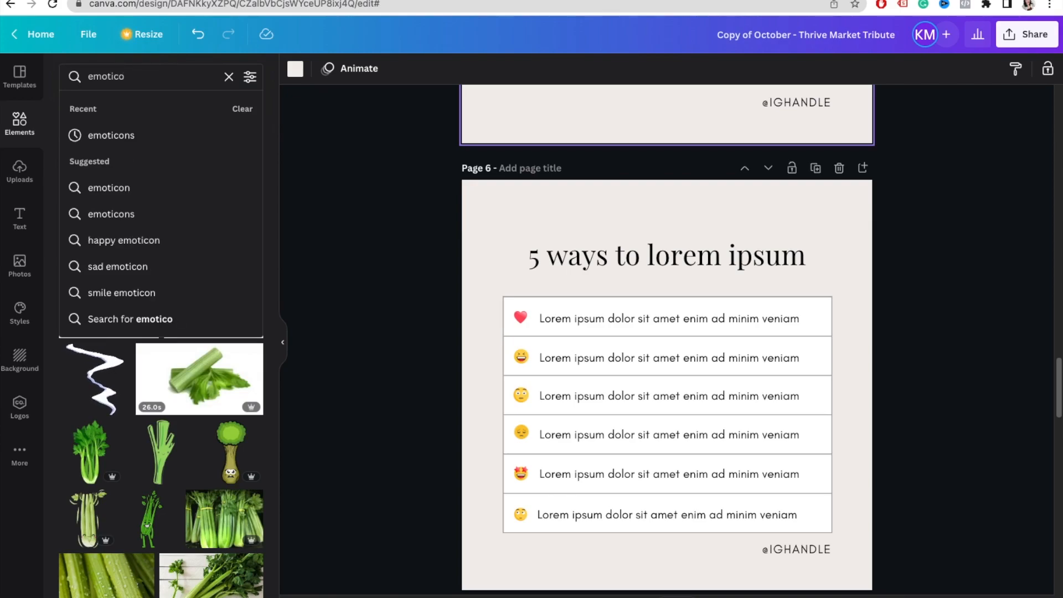
pyautogui.write('ticons')
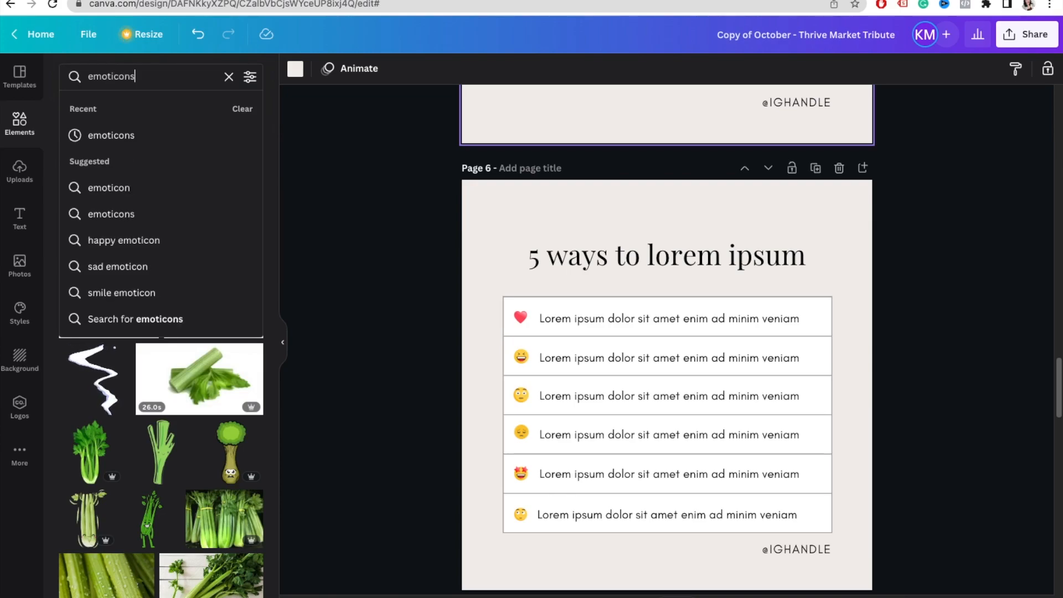
pyautogui.press('Return')
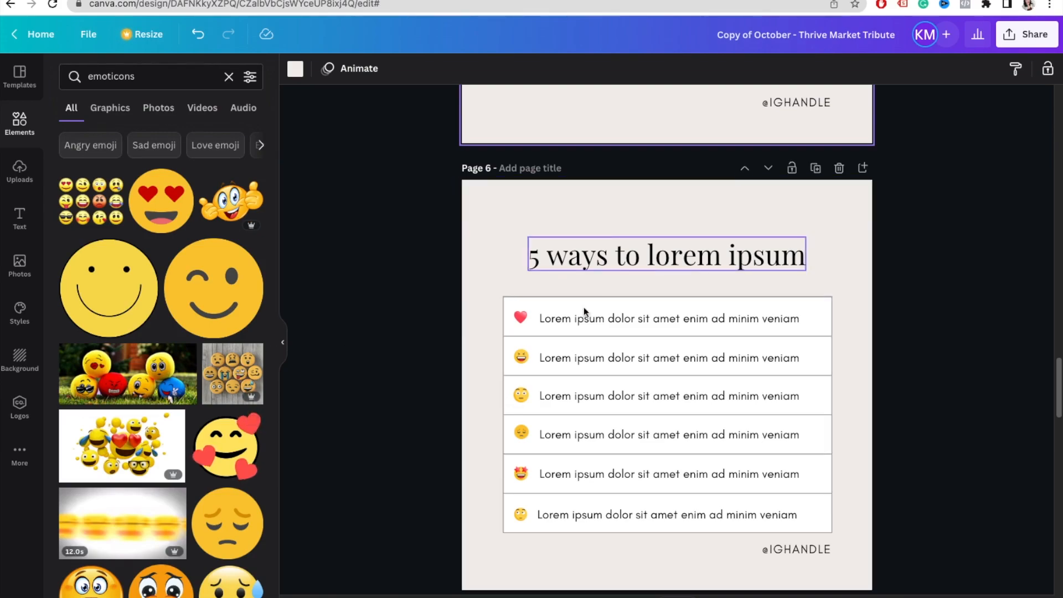
# Step: Look through the emoji list on page 6, the drinks comparison on page 7 and the testimonial card on page 8
pyautogui.scroll(-2, 624, 437)
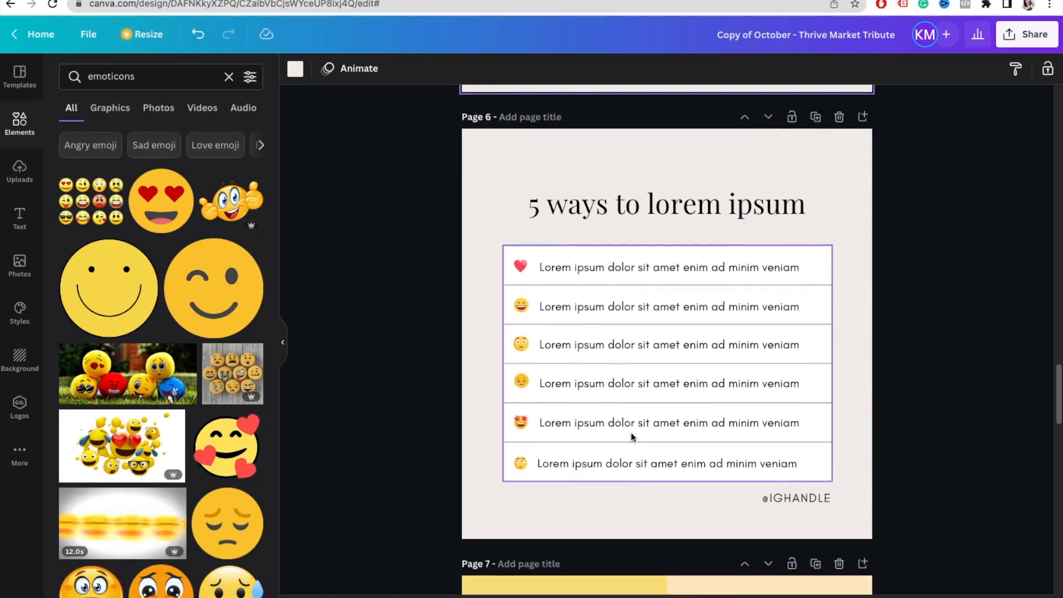
pyautogui.scroll(5, 636, 426)
pyautogui.scroll(-8, 864, 443)
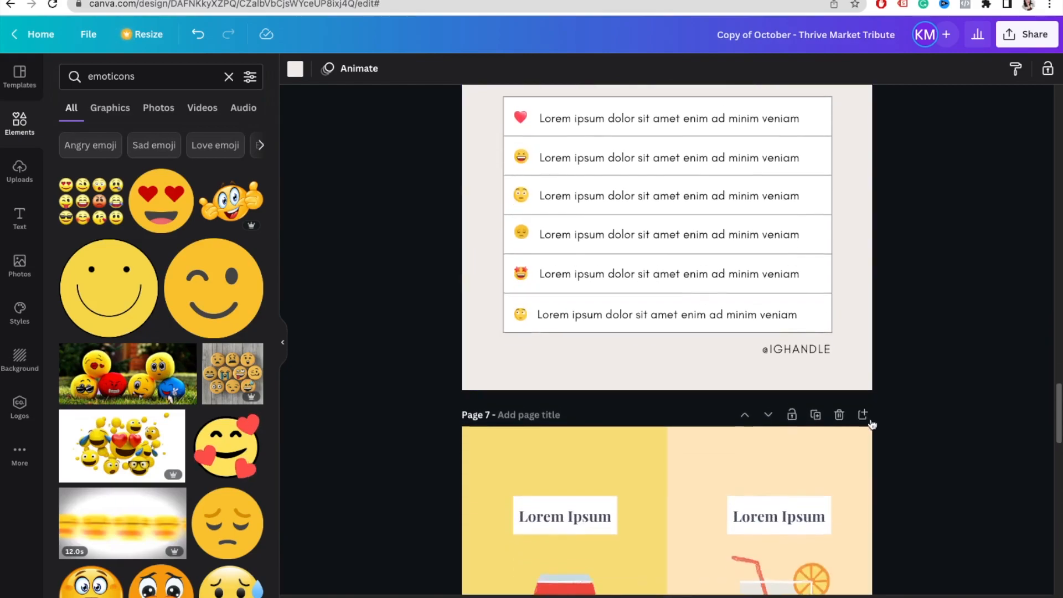
pyautogui.scroll(-10, 872, 424)
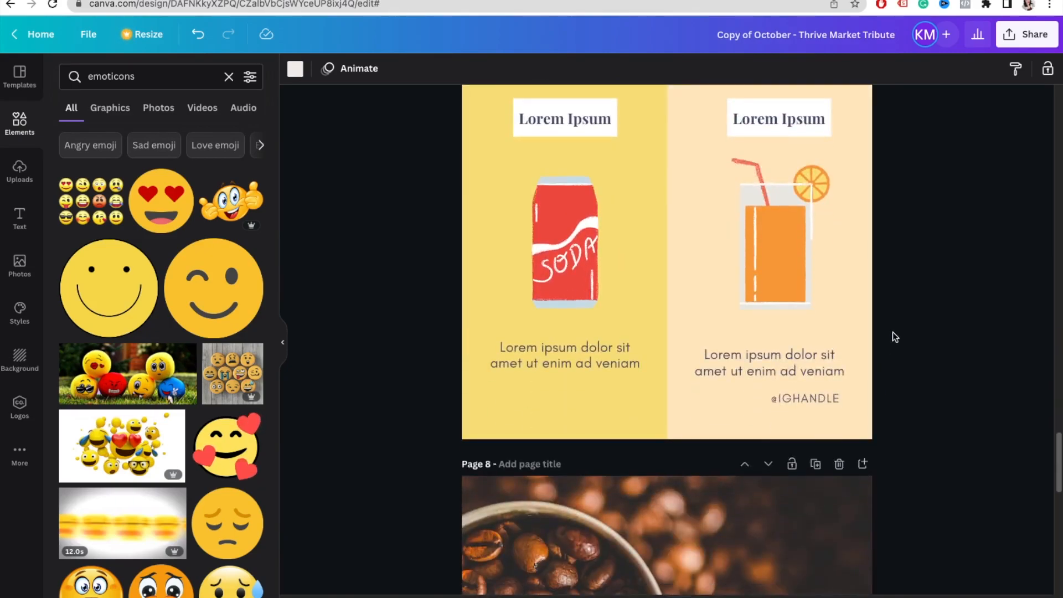
pyautogui.scroll(-4, 837, 354)
pyautogui.scroll(-6, 906, 294)
pyautogui.scroll(2, 746, 308)
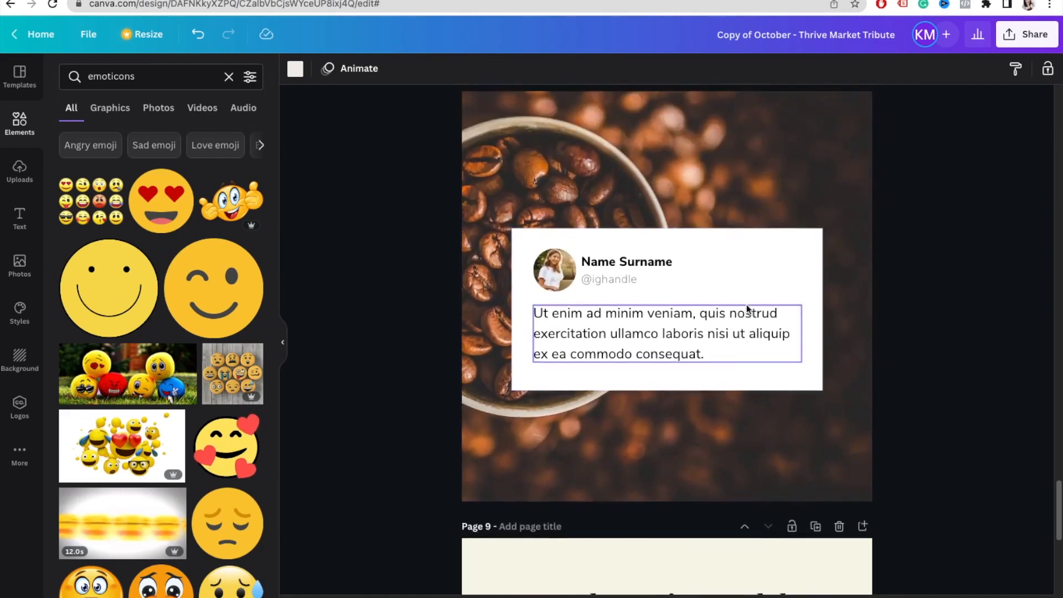
# Step: Search the elements for "vegetables" and make the photo of vegetables on dark wood page 8's background
pyautogui.click(142, 76)
pyautogui.doubleClick(143, 77)
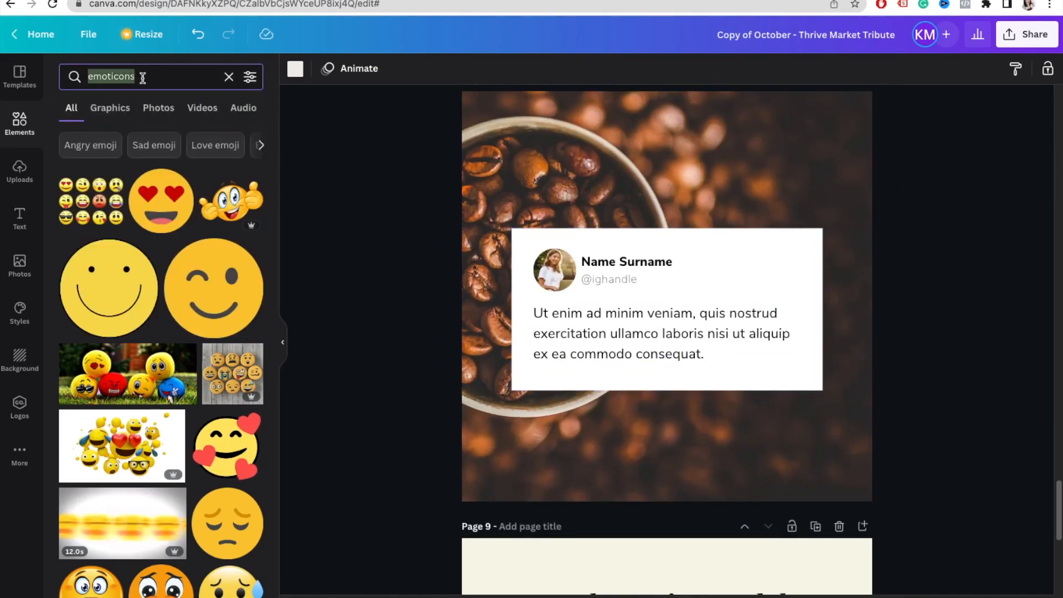
pyautogui.write('ve')
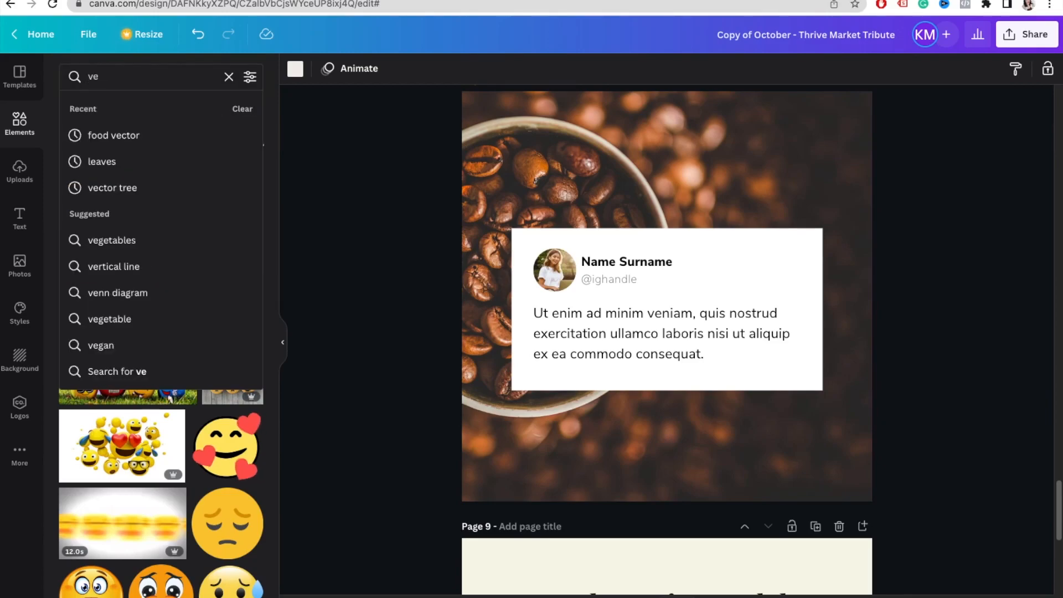
pyautogui.write('getable')
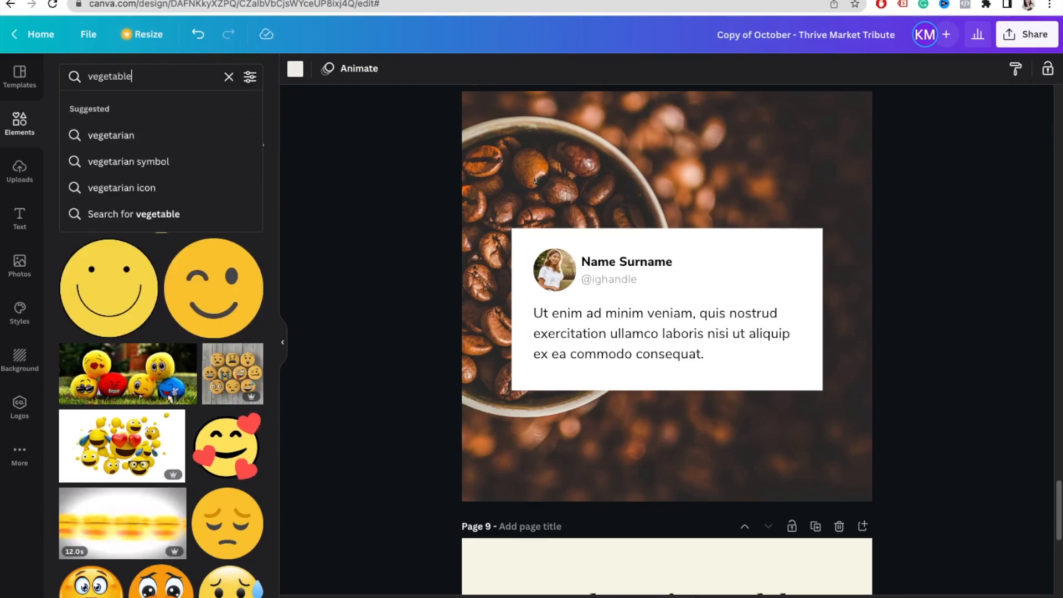
pyautogui.write('s')
pyautogui.press('Return')
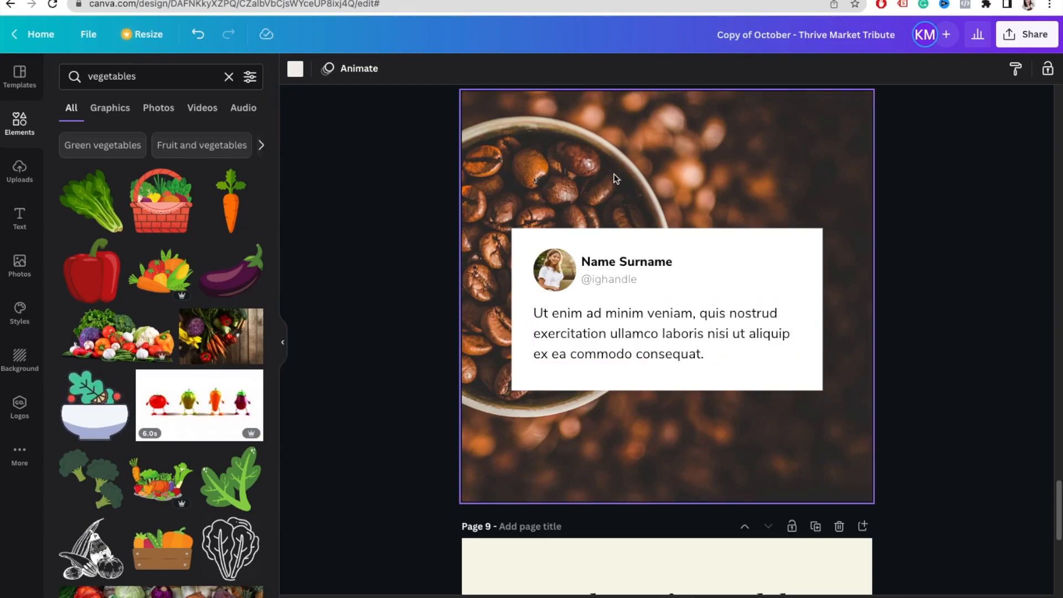
pyautogui.scroll(1, 614, 178)
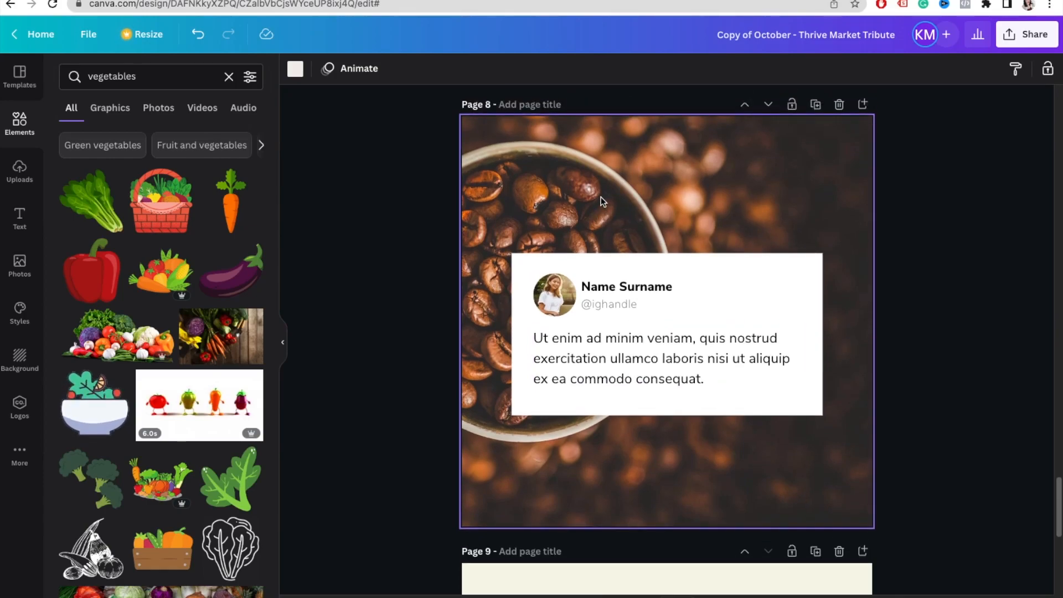
pyautogui.moveTo(224, 335); pyautogui.dragTo(470, 165)
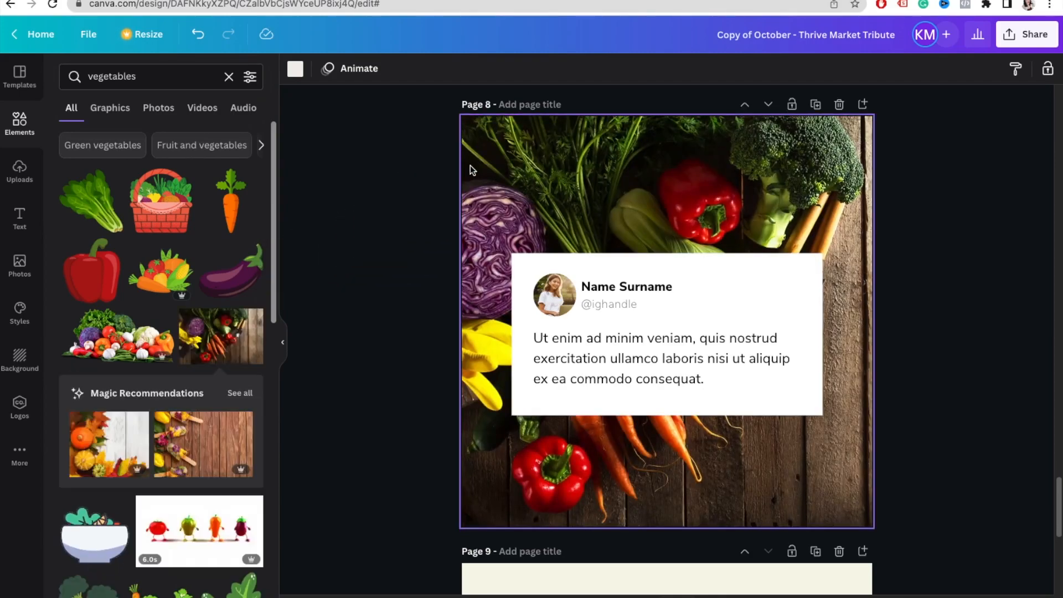
# Step: Search the elements for "woman" and put the photo of the smiling woman with glasses in page 8's round profile frame
pyautogui.click(92, 70)
pyautogui.doubleClick(92, 70)
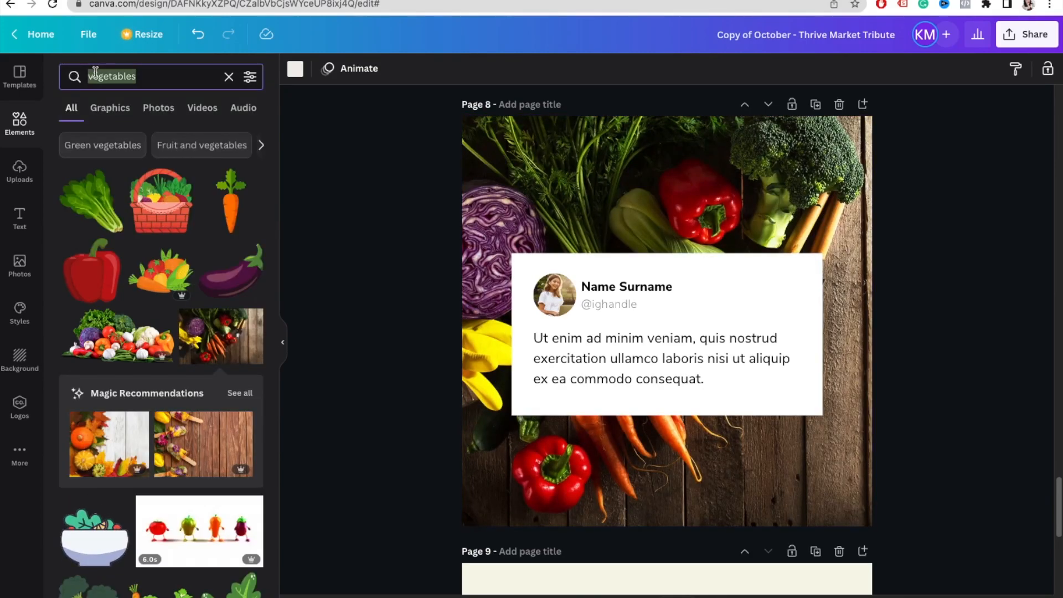
pyautogui.write('woman')
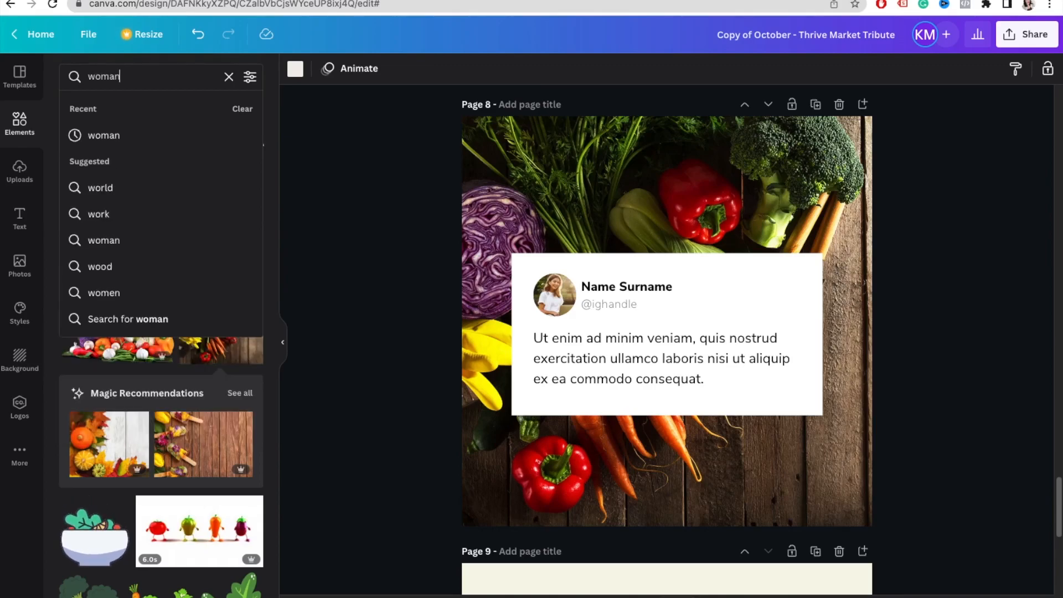
pyautogui.press('Return')
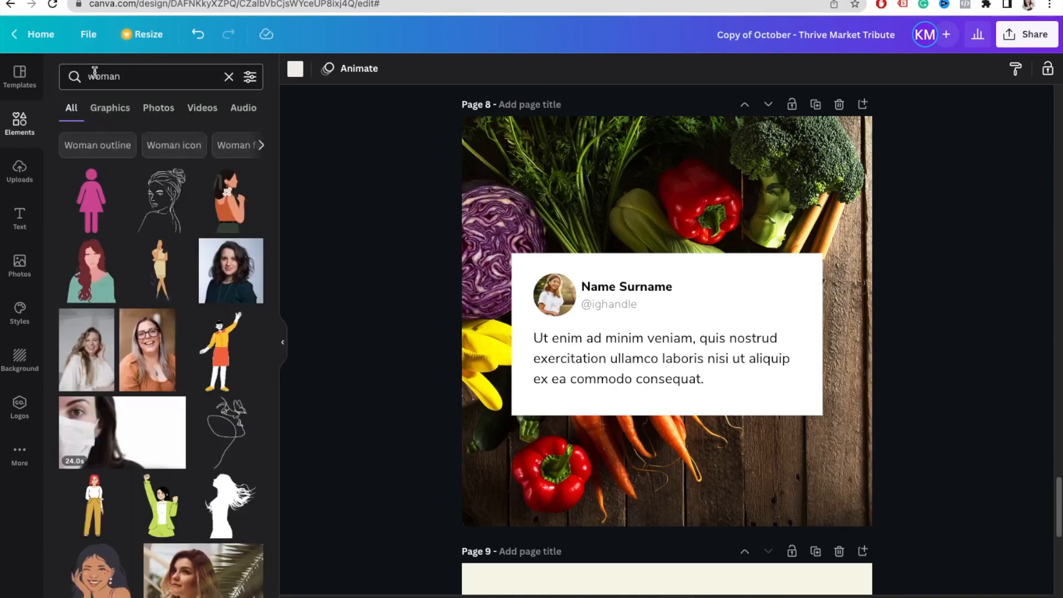
pyautogui.moveTo(175, 376); pyautogui.dragTo(558, 306)
pyautogui.doubleClick(557, 300)
pyautogui.click(721, 317)
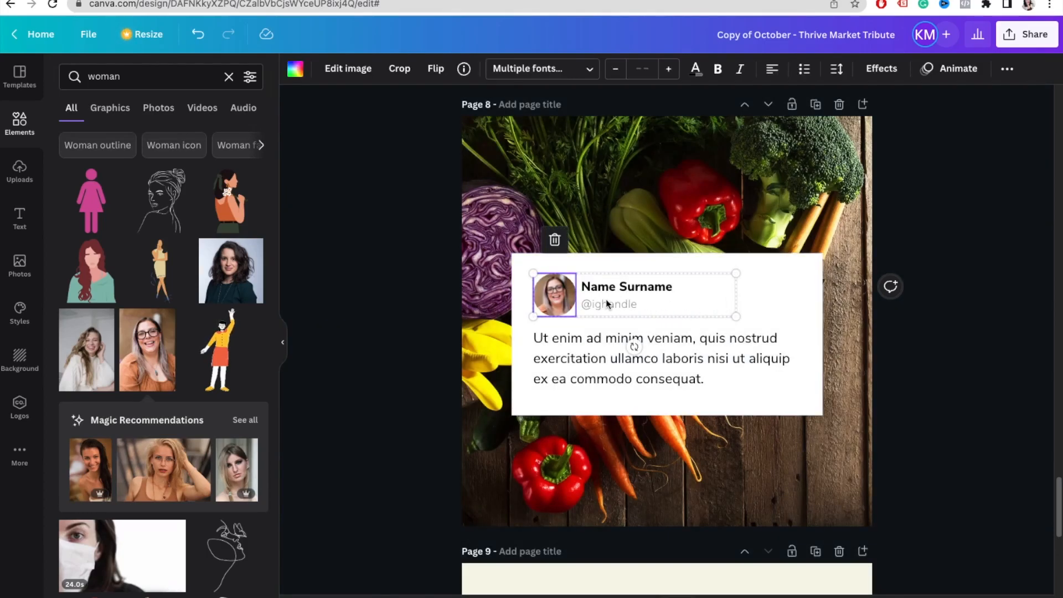
# Step: Examine the profile block and quote text on page 8's card, and continue to the three-column layout on page 9
pyautogui.click(615, 358)
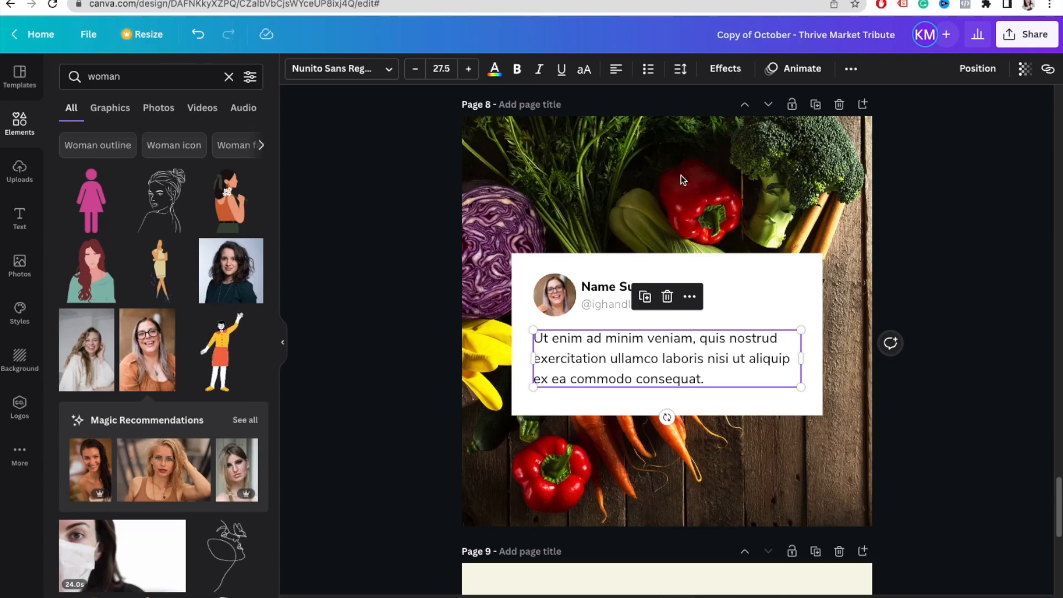
pyautogui.click(567, 305)
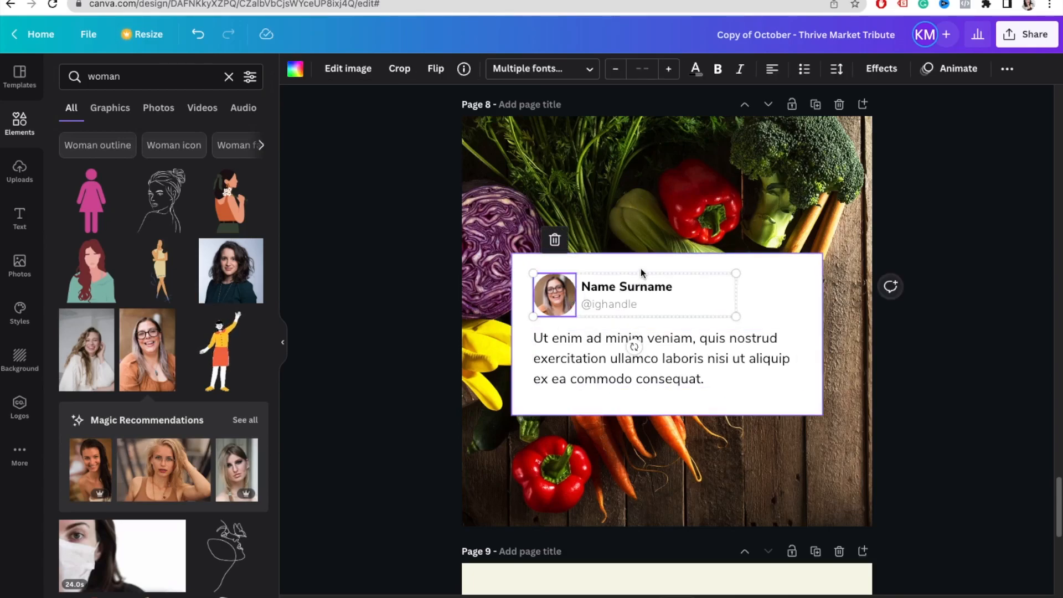
pyautogui.click(577, 361)
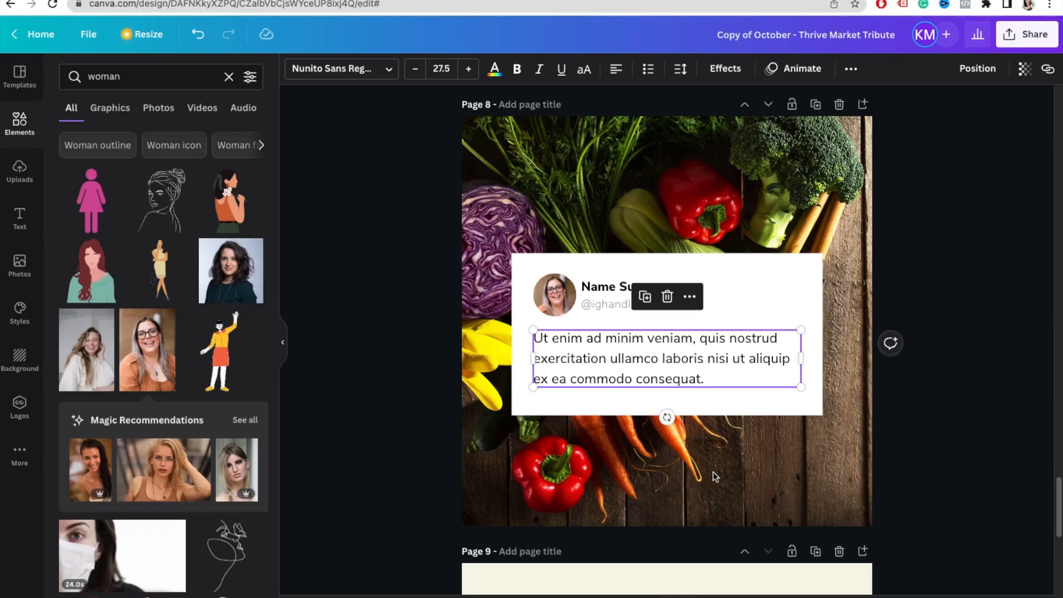
pyautogui.scroll(-2, 741, 391)
pyautogui.scroll(1, 742, 393)
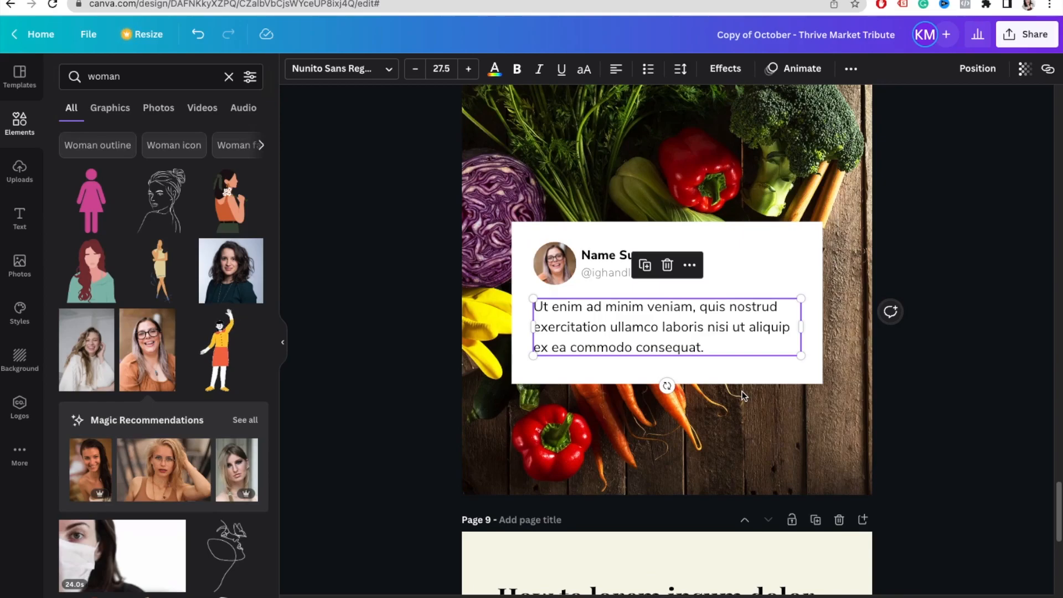
pyautogui.scroll(-9, 787, 393)
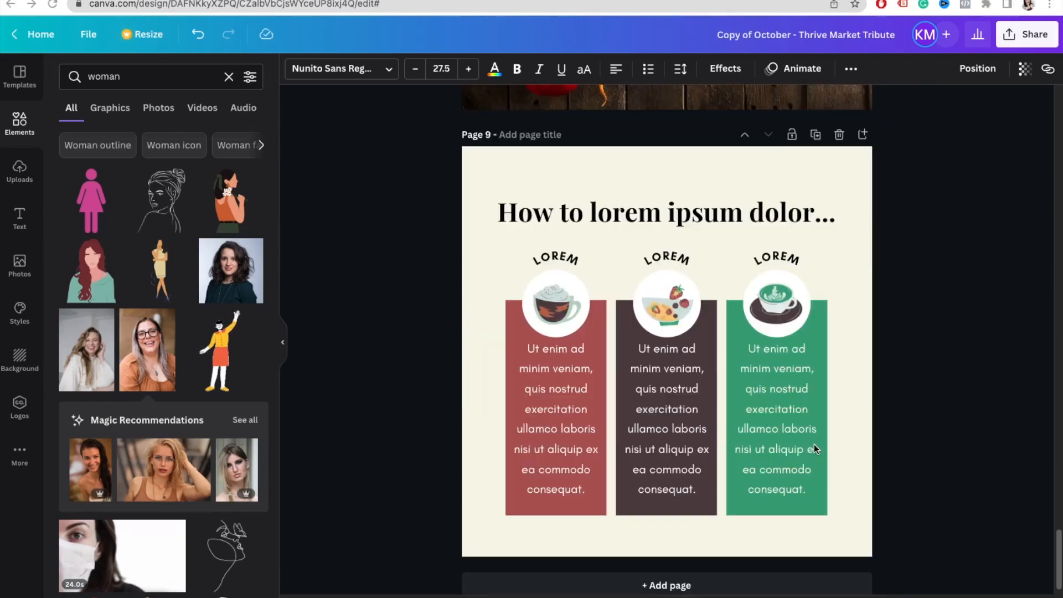